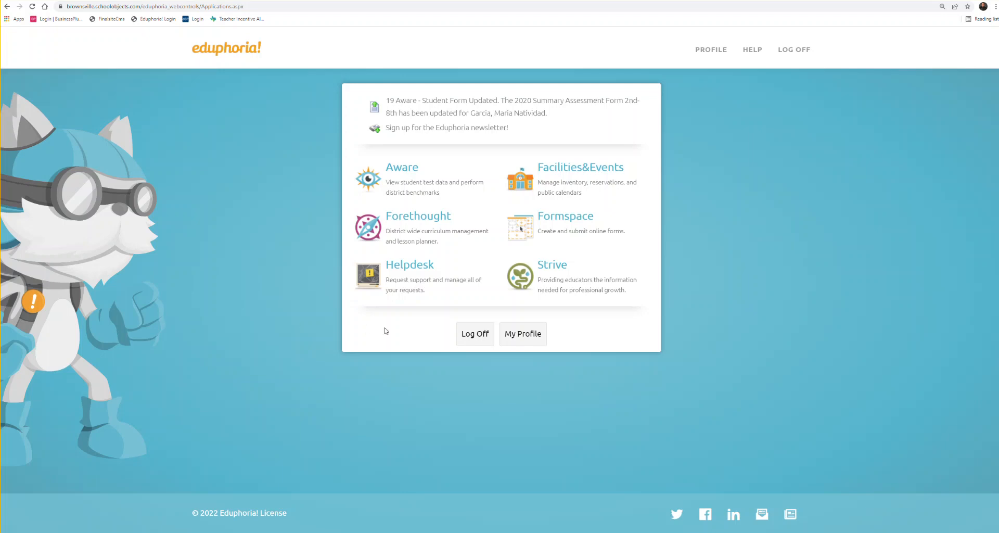
- Open the Mr. Science SLO Portfolio from the unsubmitted experiment-design Student Learning Objective in Strive
click(536, 287)
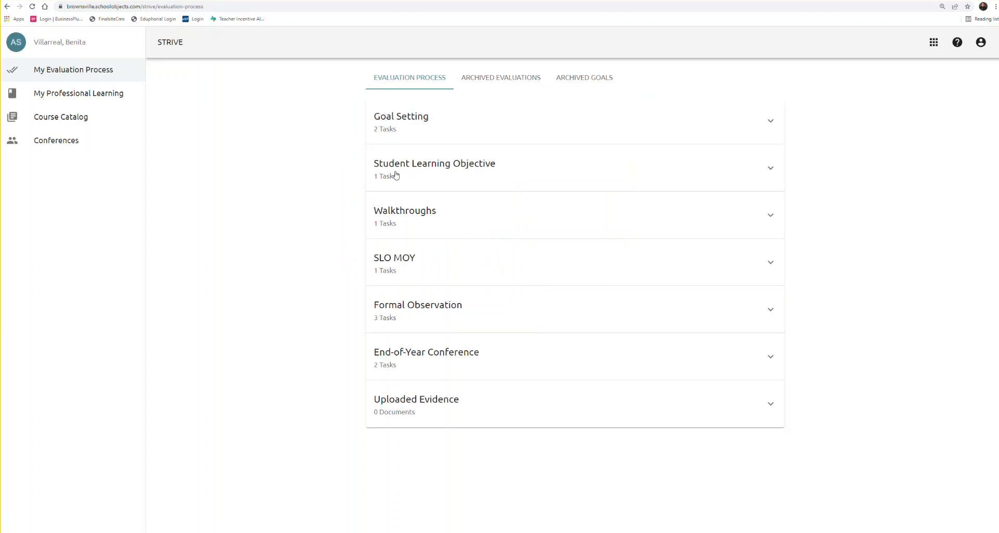
click(427, 172)
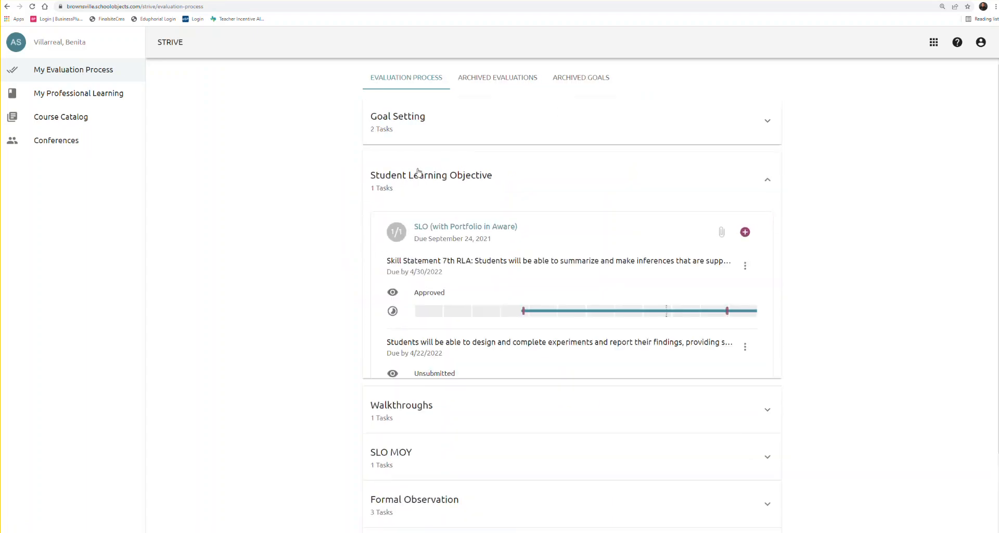
click(459, 349)
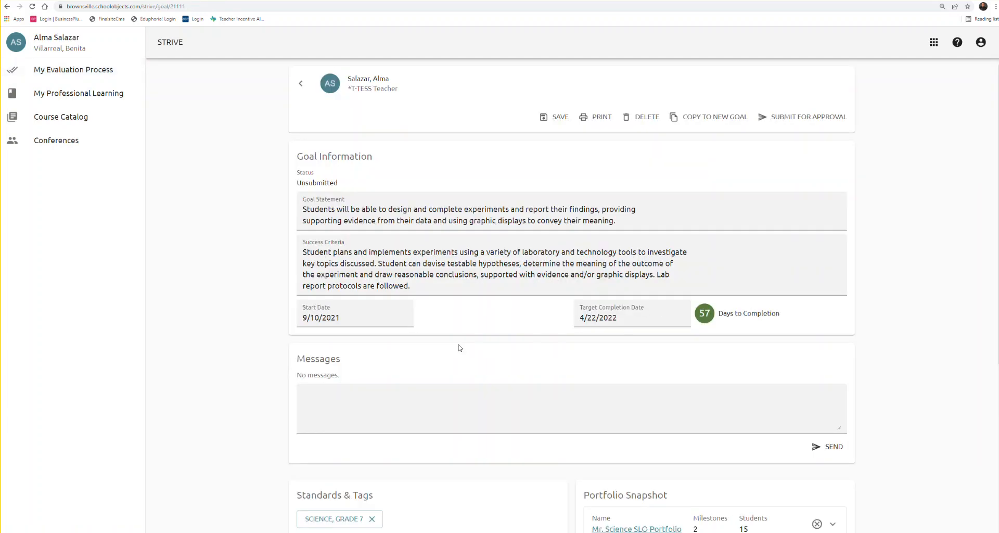
scroll(460, 348, down, 2)
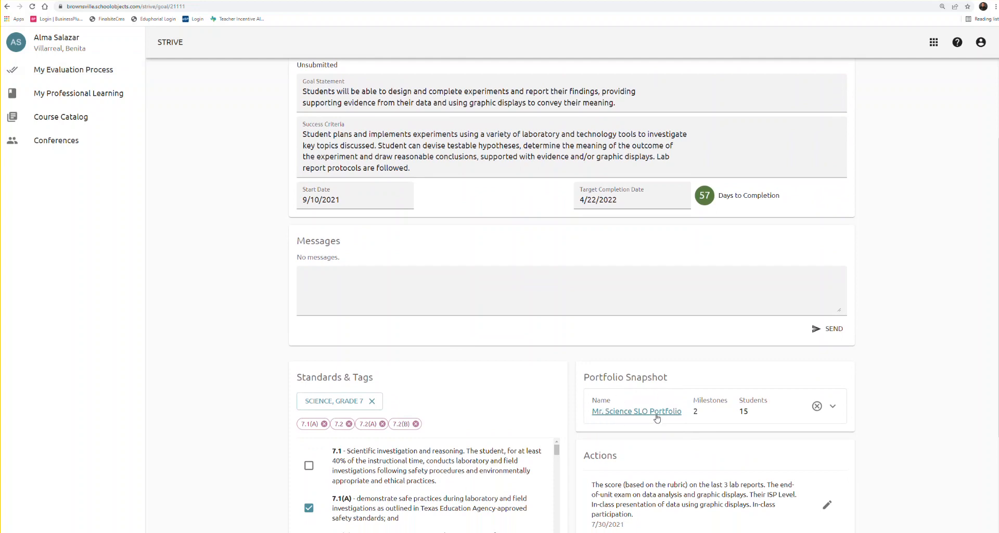
click(634, 412)
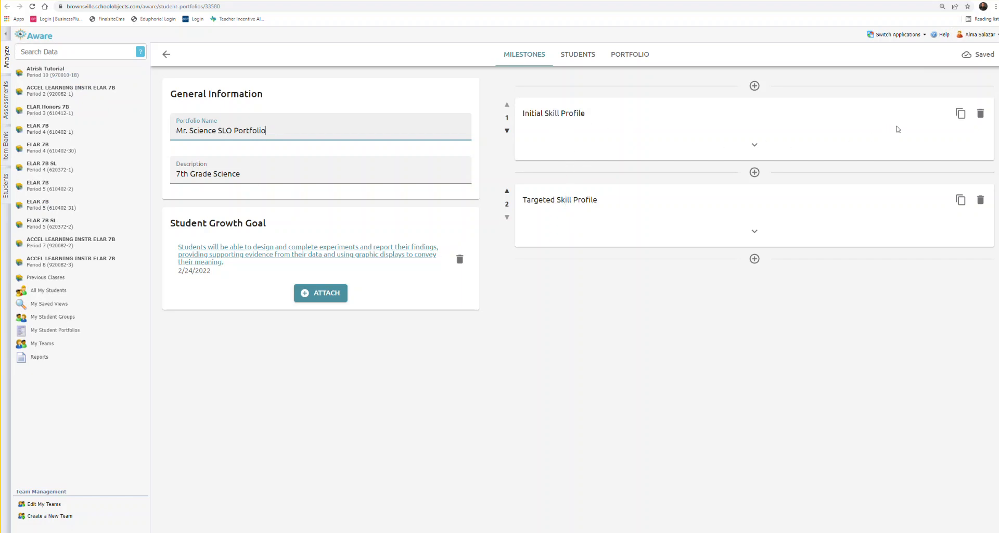
- Duplicate the Initial Skill Profile milestone and rename the copy 2nd Six-Weeks PM
click(961, 114)
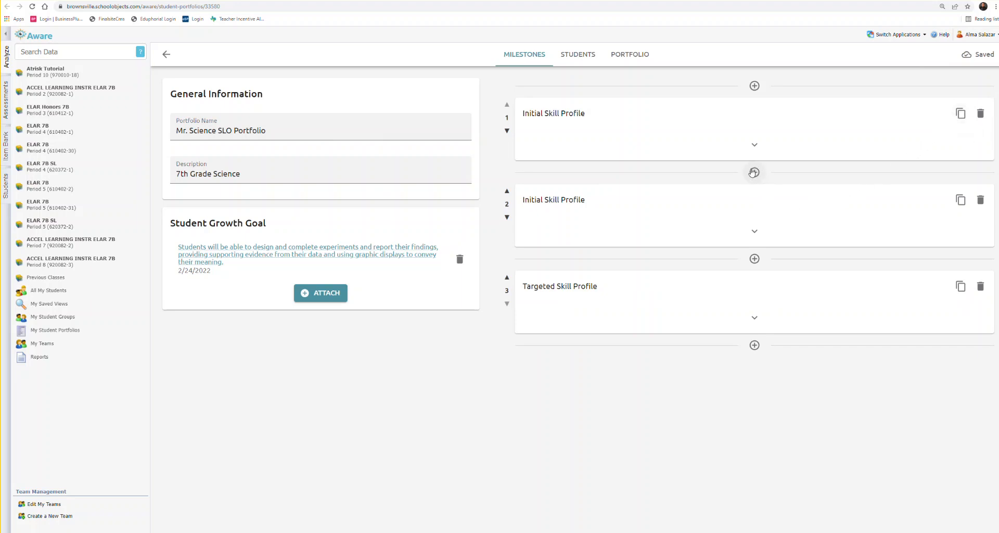
click(754, 235)
triple_click(606, 211)
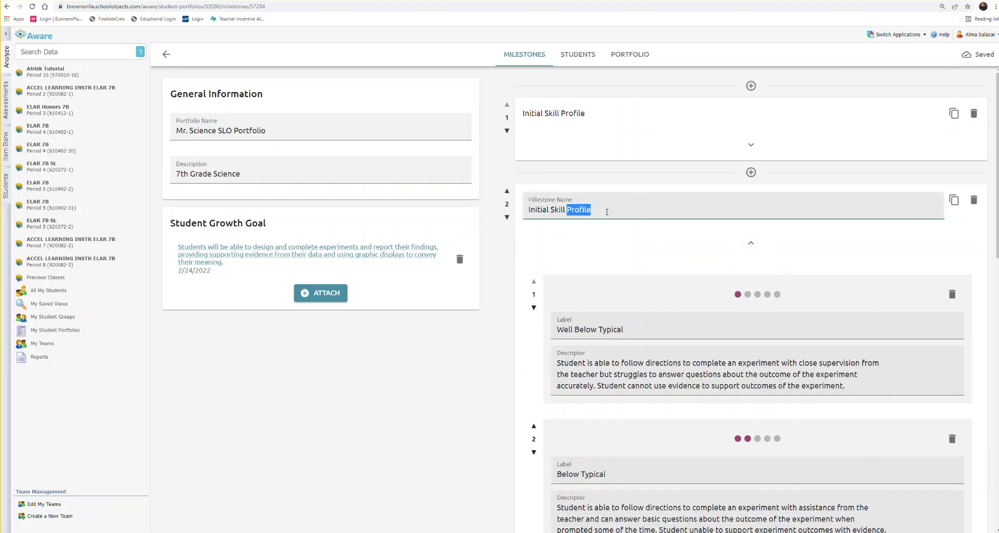
text(2nd Six-Weeks PM)
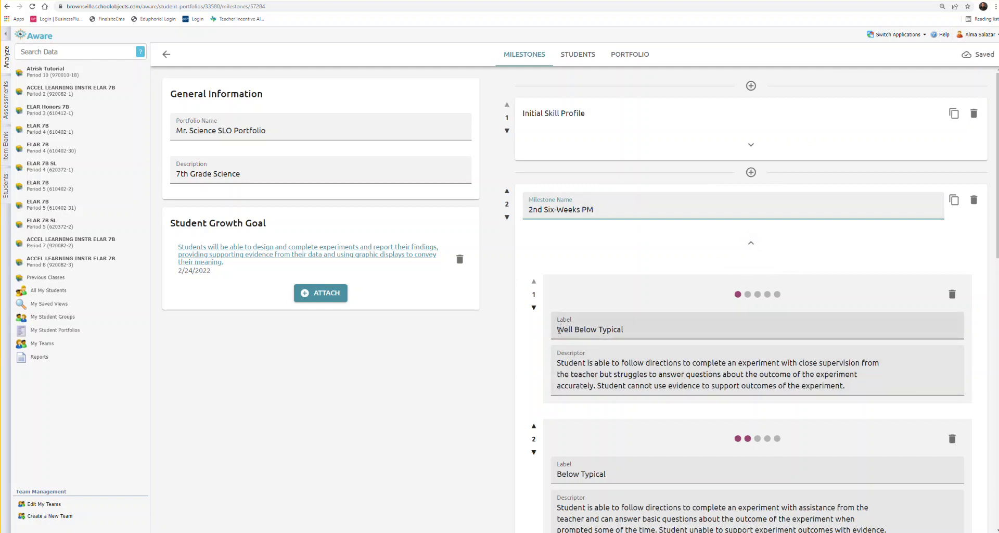
- Clear the descriptors of the Well Below Typical, Below Typical and Typical levels in the 2nd Six-Weeks PM milestone
scroll(609, 348, down, 5)
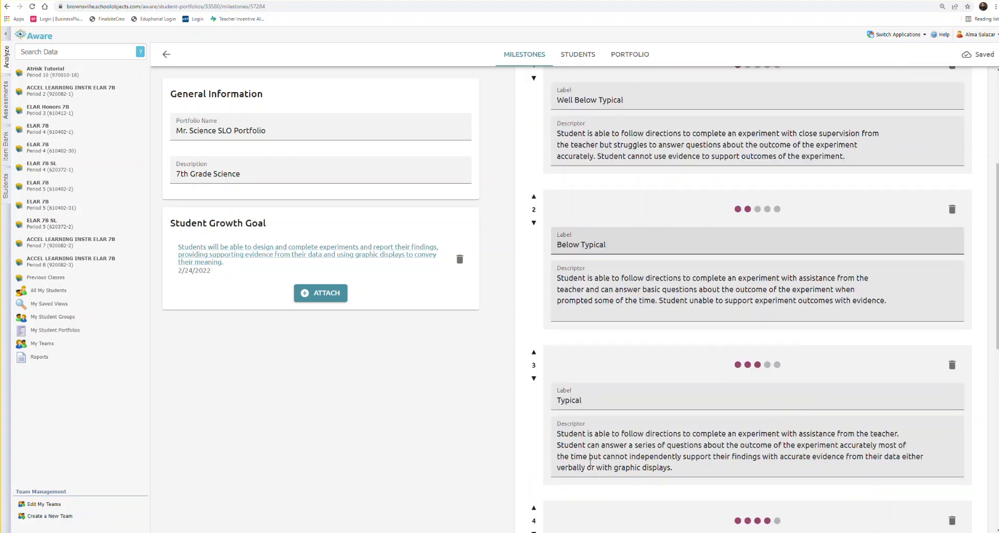
scroll(572, 399, down, 6)
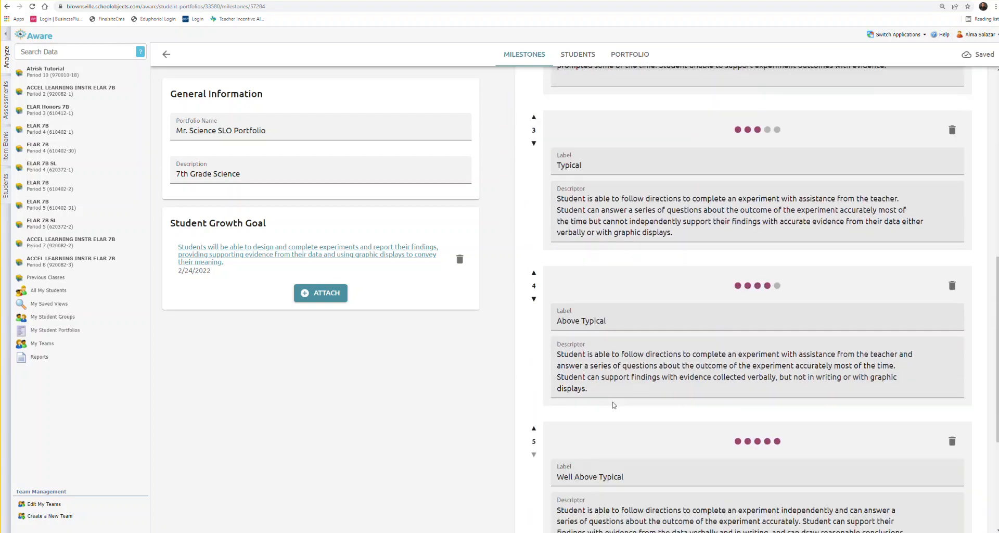
scroll(597, 329, up, 10)
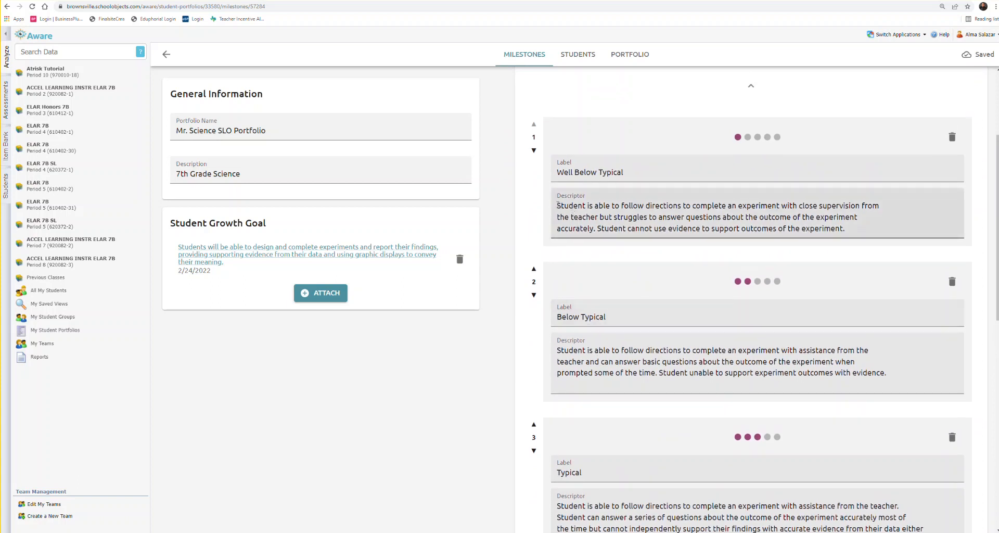
drag(558, 205, 881, 242)
key(BackSpace)
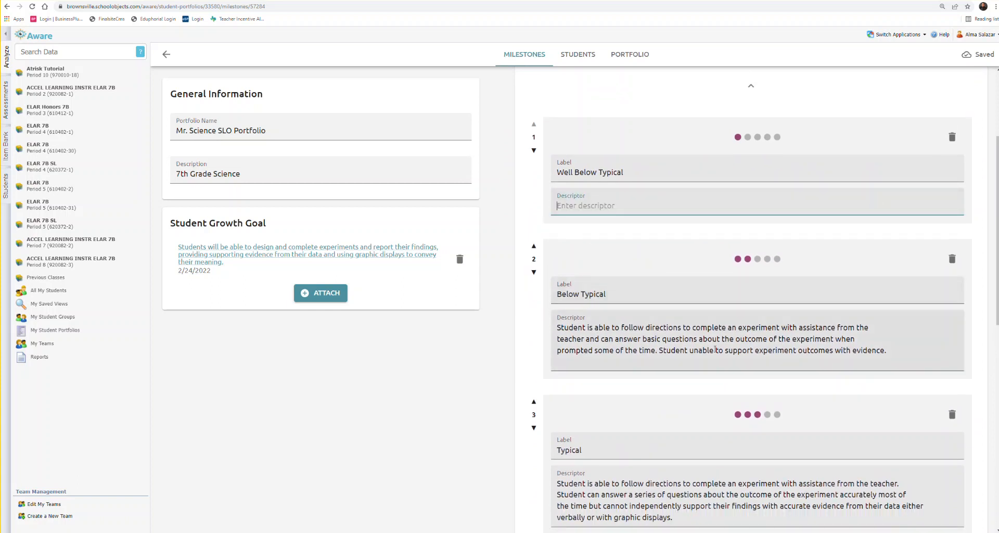
drag(557, 327, 887, 352)
key(BackSpace)
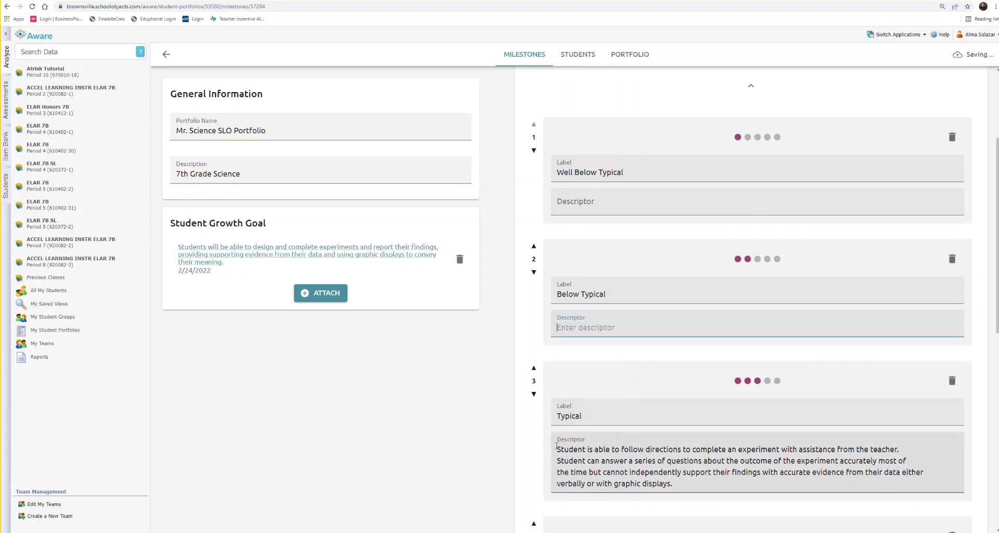
drag(674, 484, 556, 449)
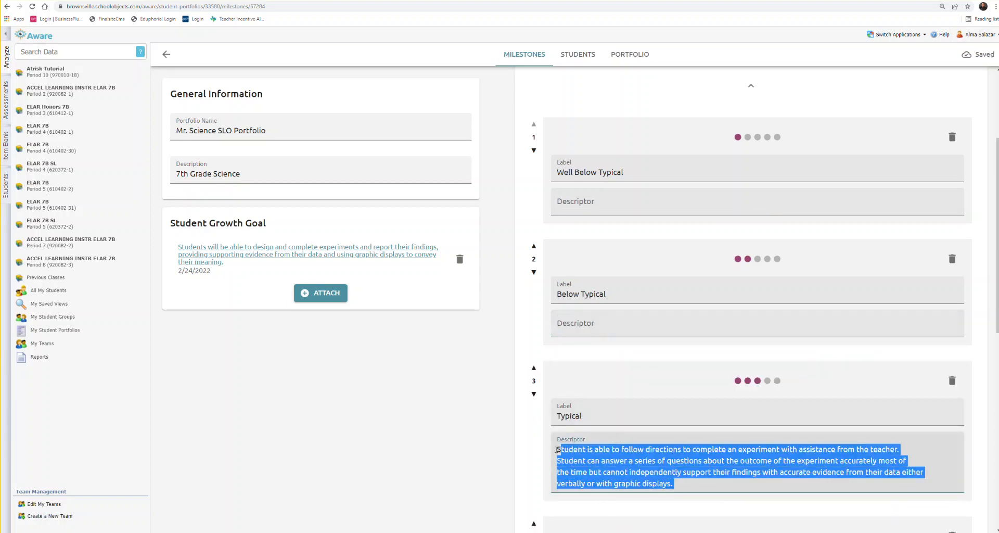
key(BackSpace)
- Clear the descriptors of the Above Typical and Well Above Typical levels, and collapse the 2nd Six-Weeks PM milestone
scroll(611, 411, down, 4)
drag(612, 412, 560, 373)
key(BackSpace)
scroll(755, 365, down, 3)
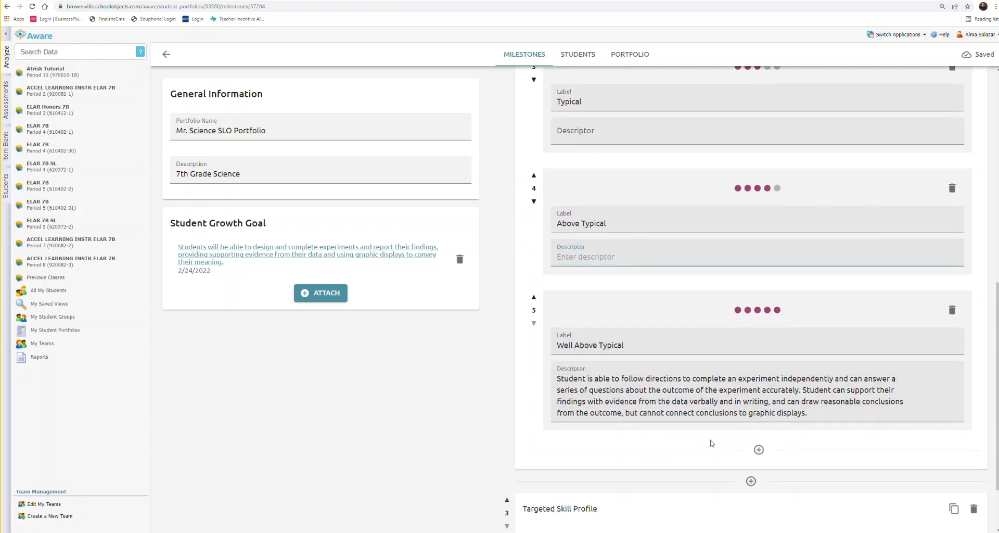
drag(807, 412, 540, 370)
key(BackSpace)
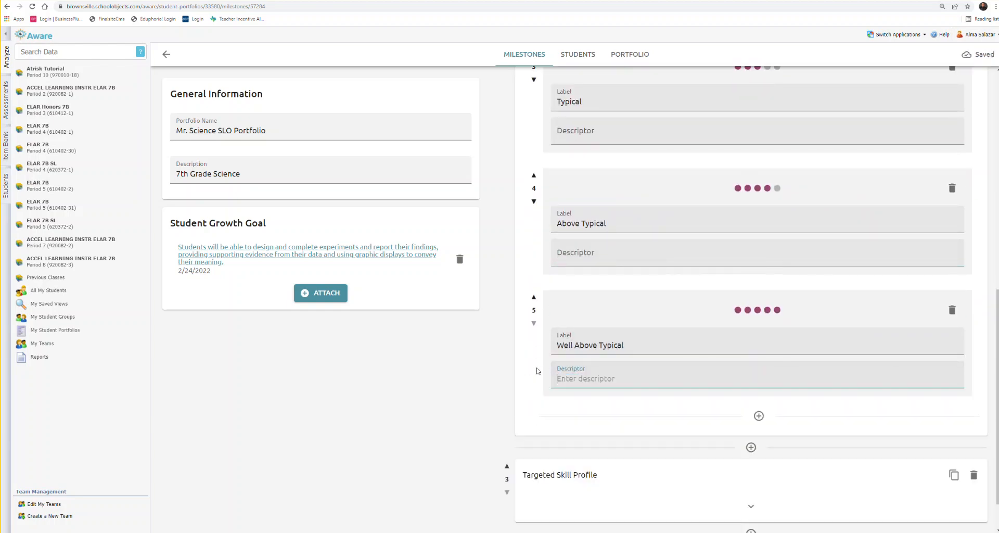
scroll(686, 298, up, 5)
scroll(686, 298, up, 5)
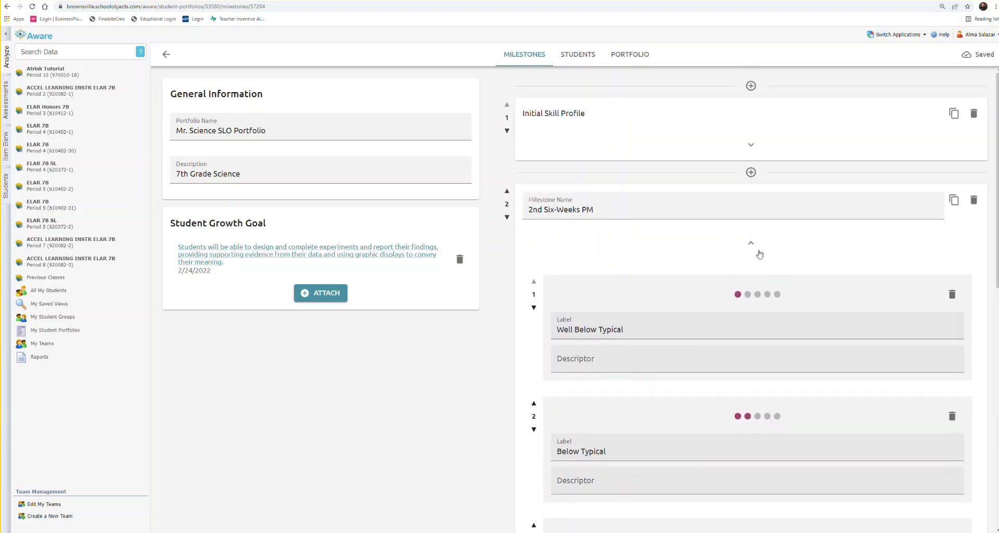
click(751, 244)
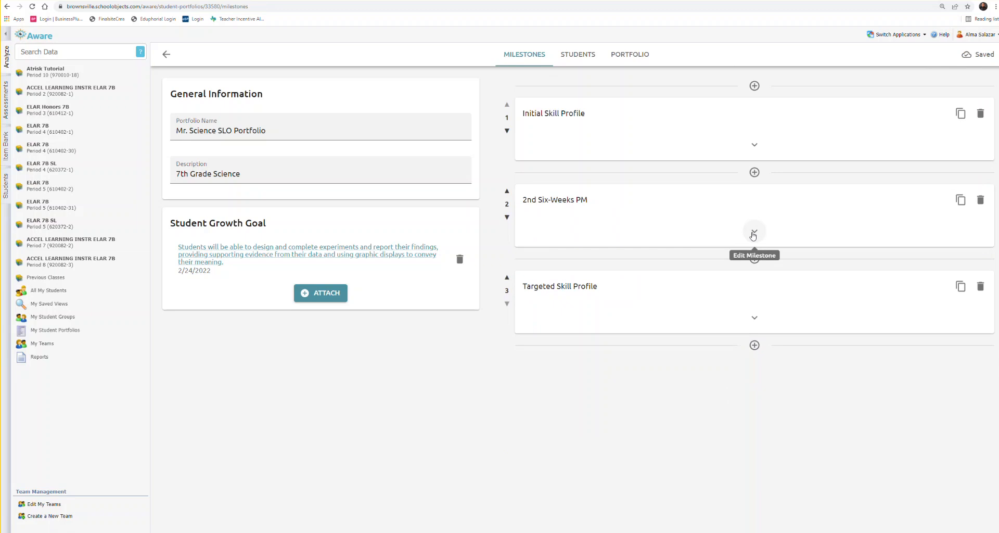
- Duplicate the 2nd Six-Weeks PM milestone and rename the copy 3rd Six-Weeks PM
click(961, 202)
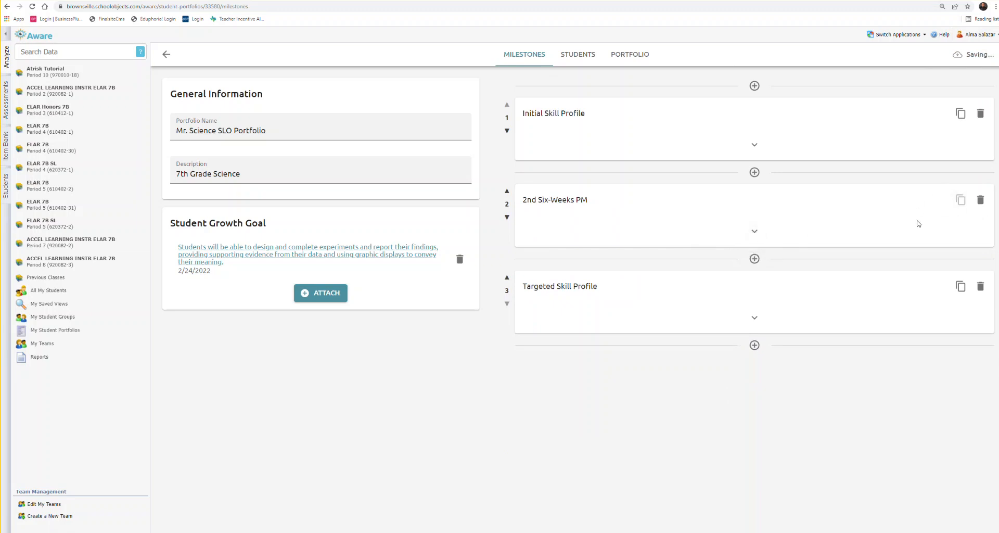
click(755, 319)
double_click(531, 296)
text(3rd)
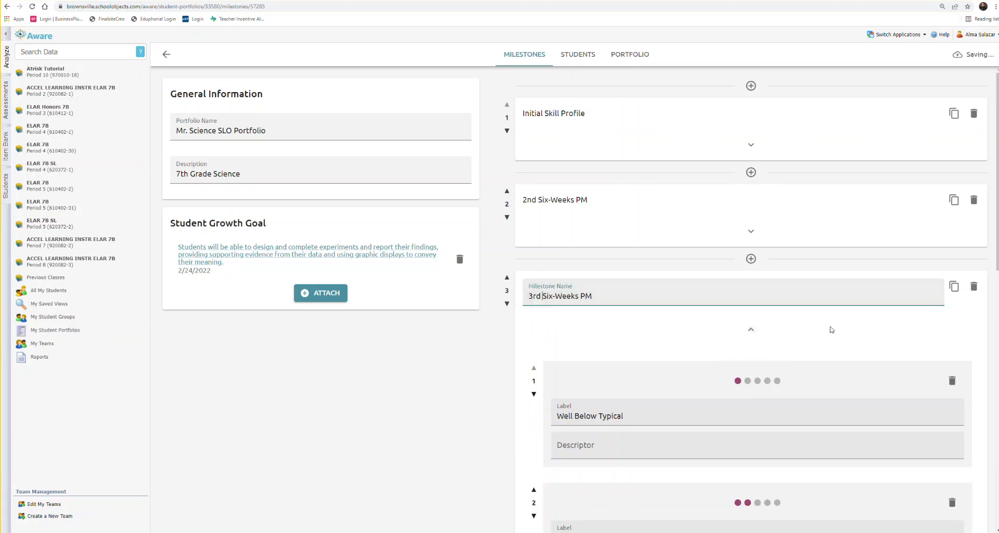
click(751, 329)
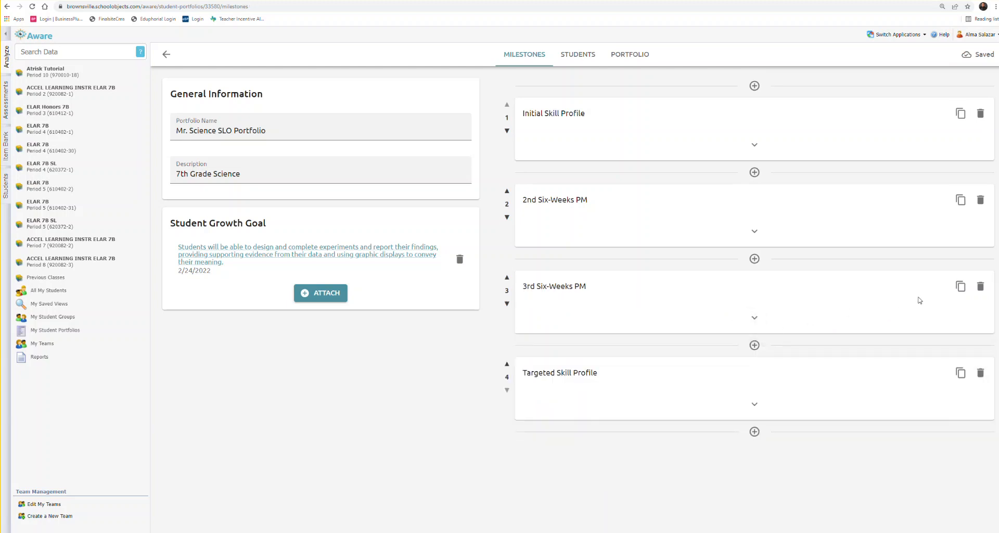
- Duplicate the 3rd Six-Weeks PM milestone and rename the copy 4th Six-Weeks PM
click(960, 290)
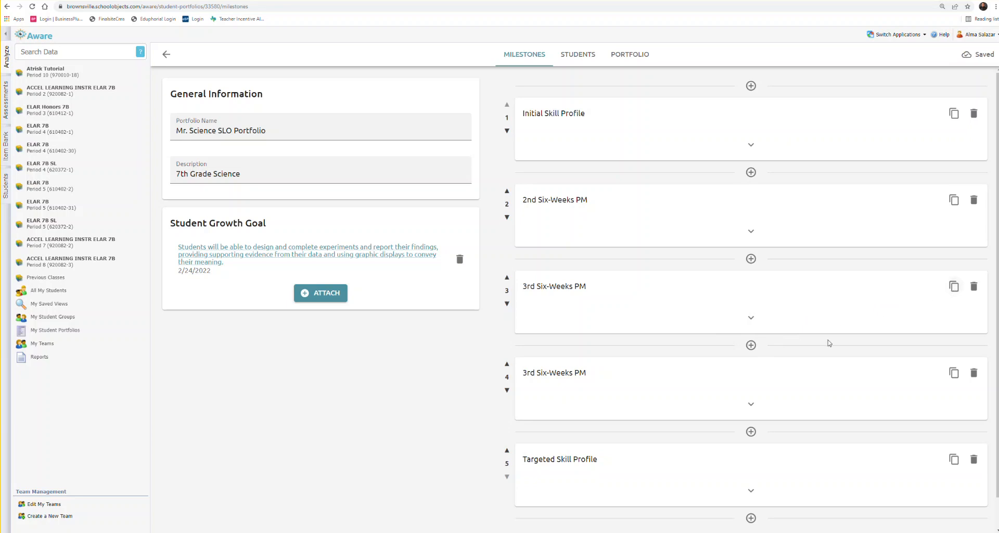
click(751, 403)
double_click(537, 382)
text(4th)
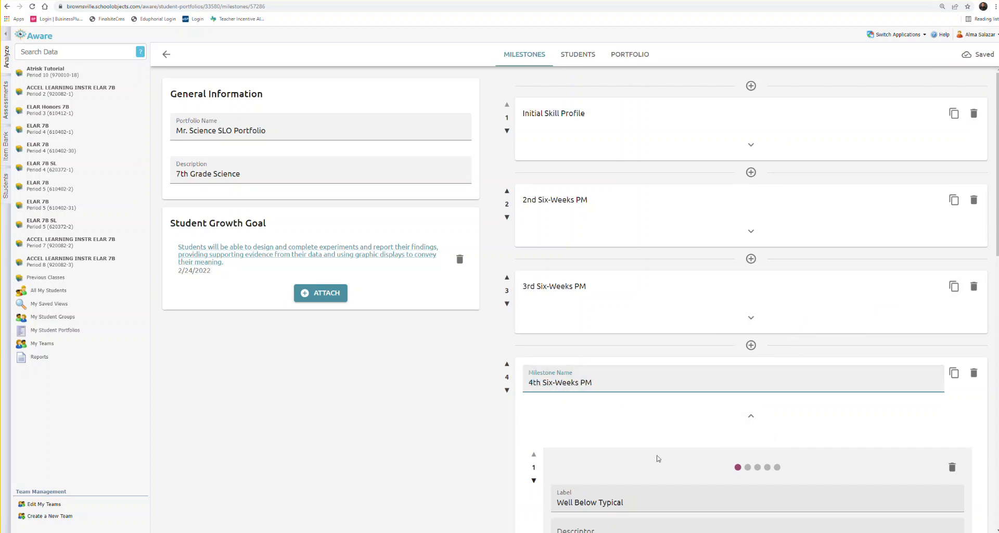
scroll(658, 458, down, 2)
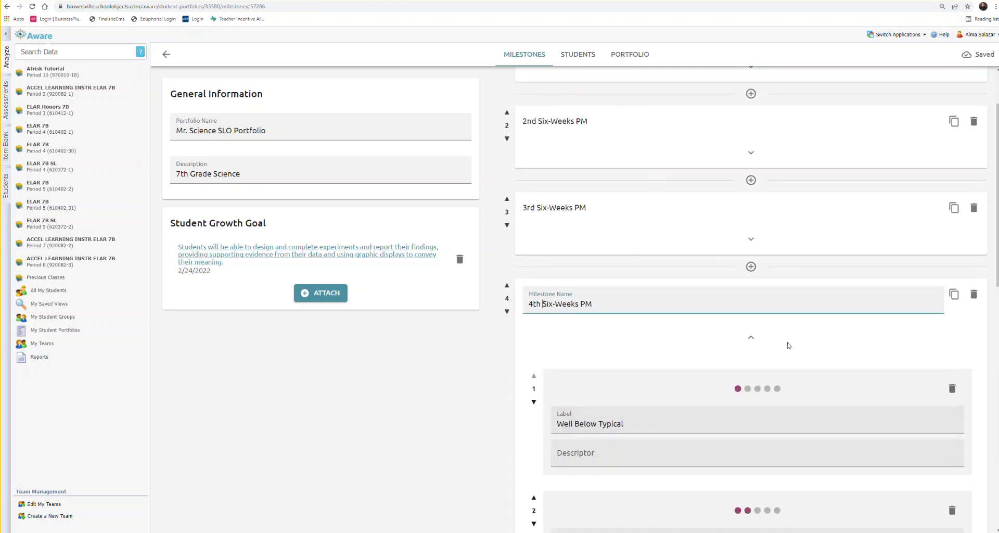
click(751, 339)
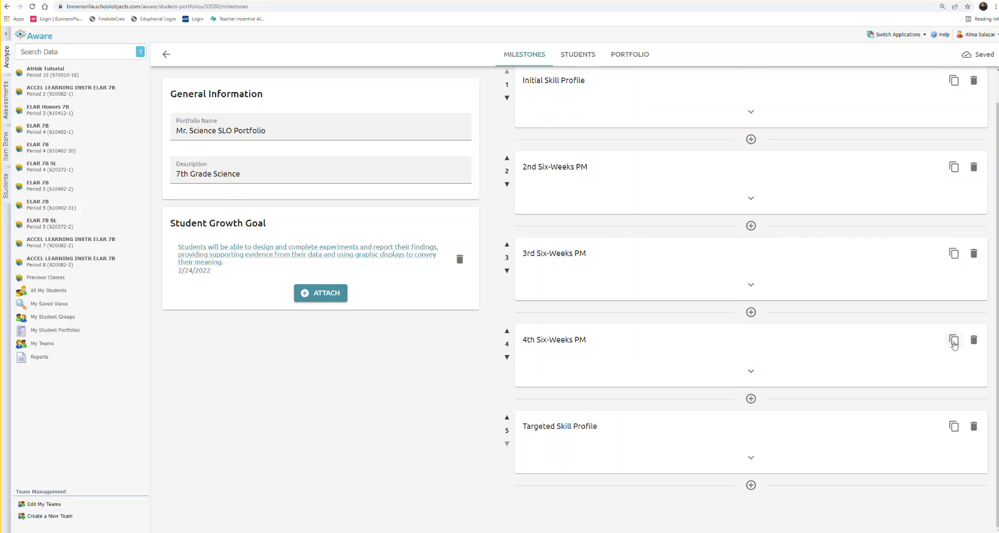
- Duplicate the 4th Six-Weeks PM milestone and rename the copy 5th Six-Weeks PM
click(954, 340)
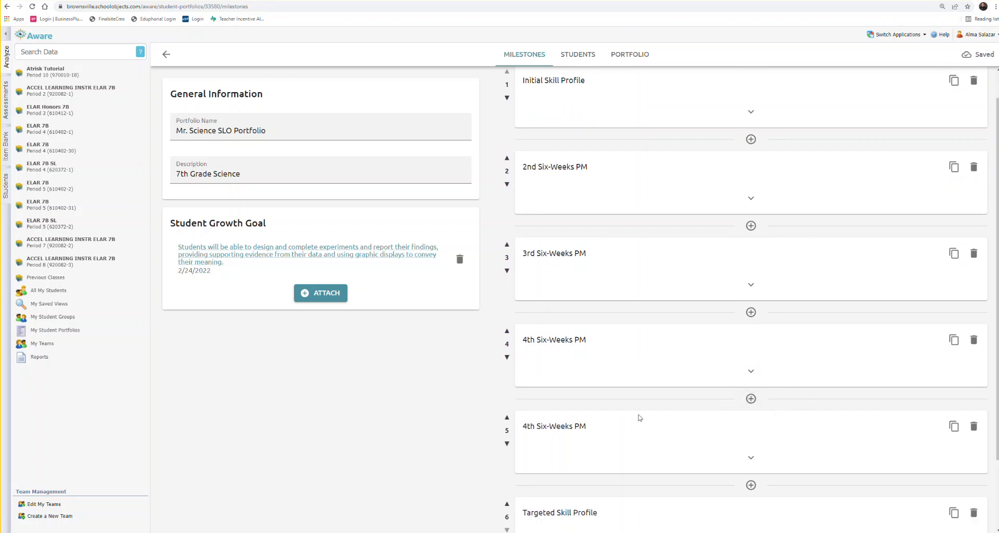
click(752, 460)
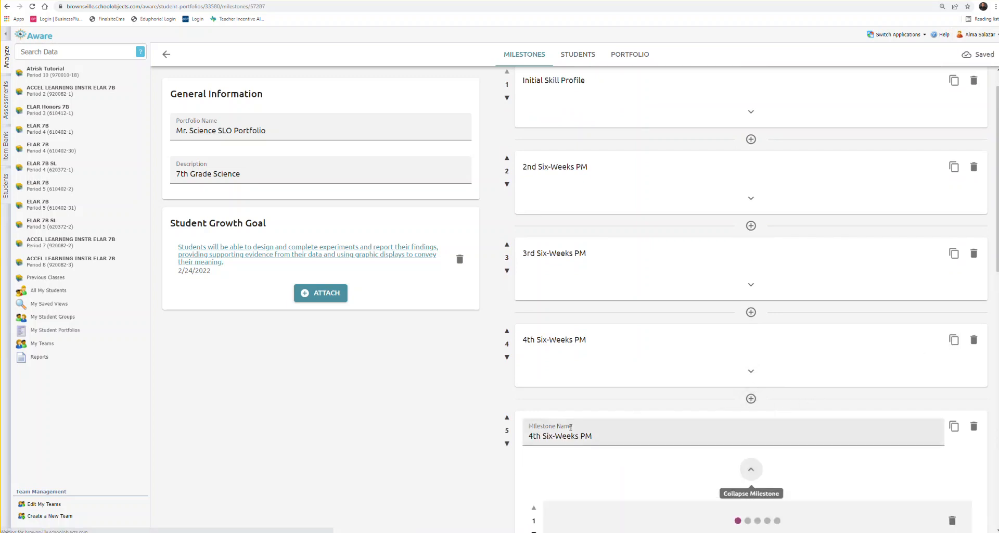
double_click(534, 436)
text(5)
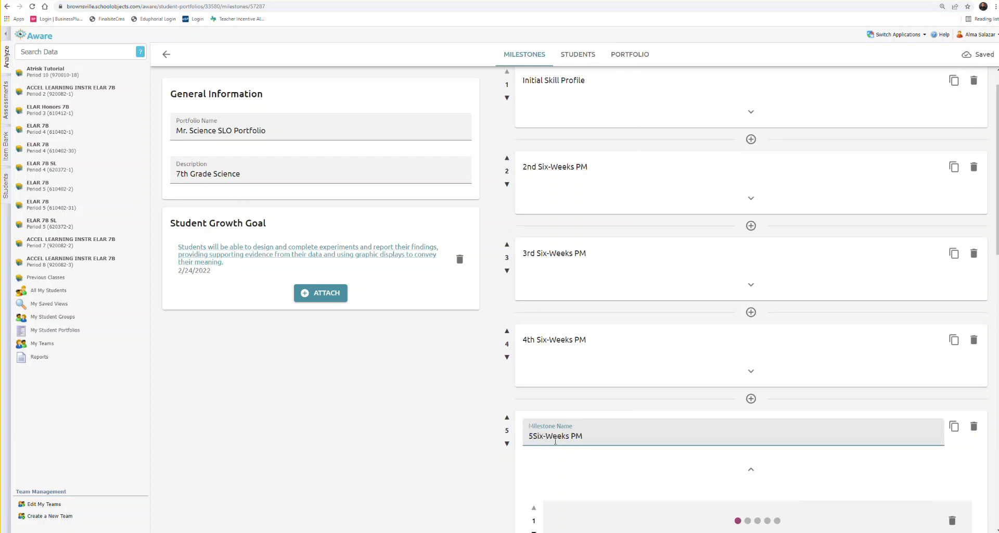
text(th)
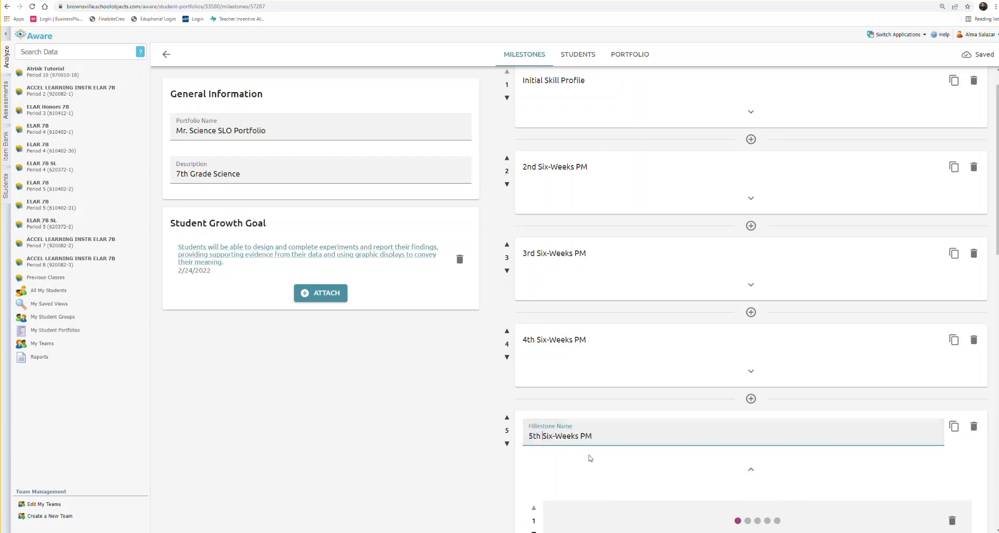
scroll(833, 432, down, 2)
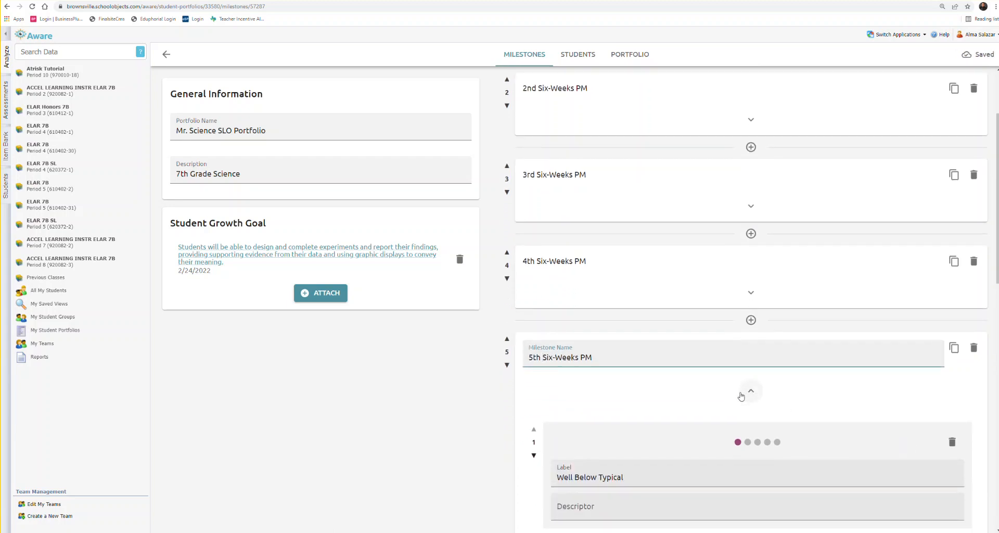
click(749, 394)
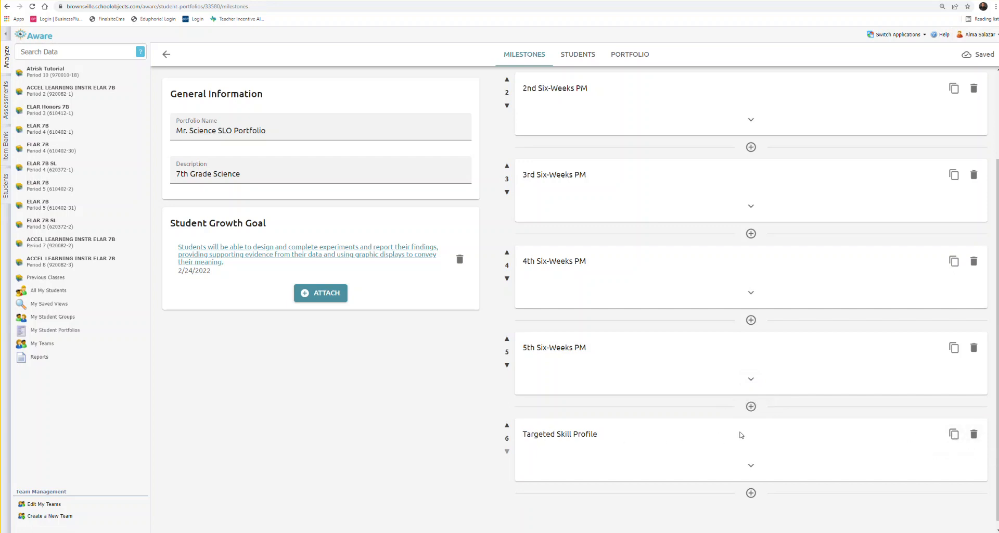
- Review the milestone order from Initial Skill Profile through the 2nd to 5th Six-Weeks PM milestones to Targeted Skill Profile
scroll(741, 435, up, 3)
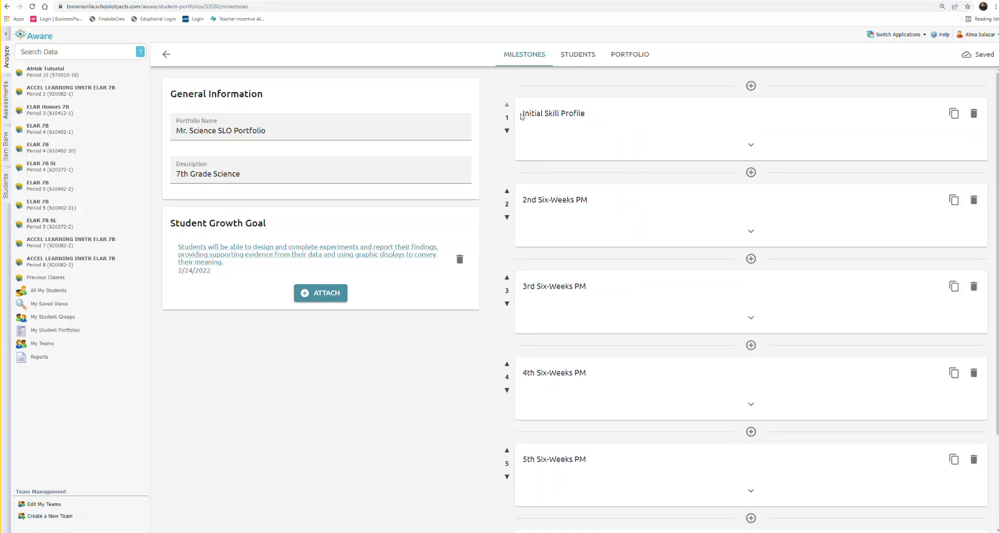
drag(522, 116, 598, 126)
triple_click(541, 199)
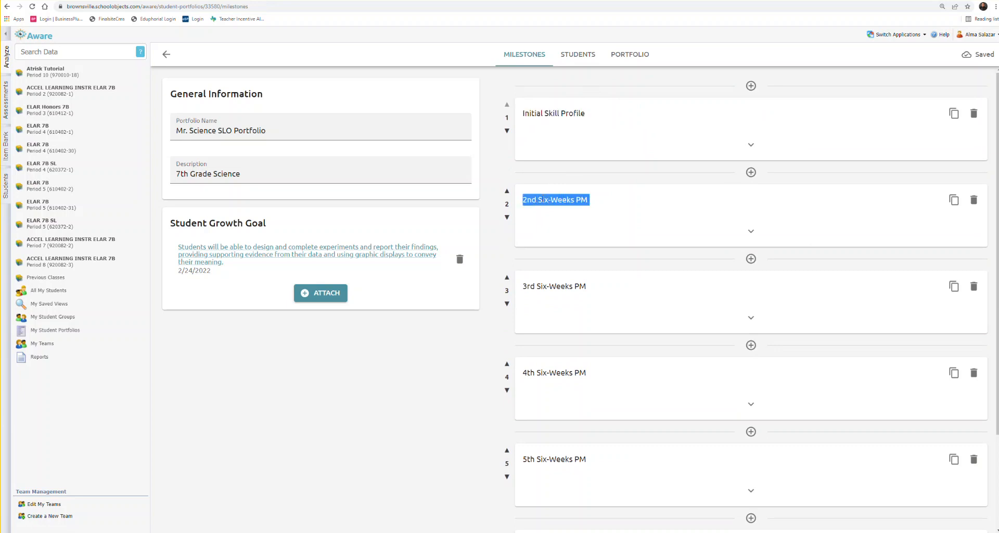
triple_click(546, 286)
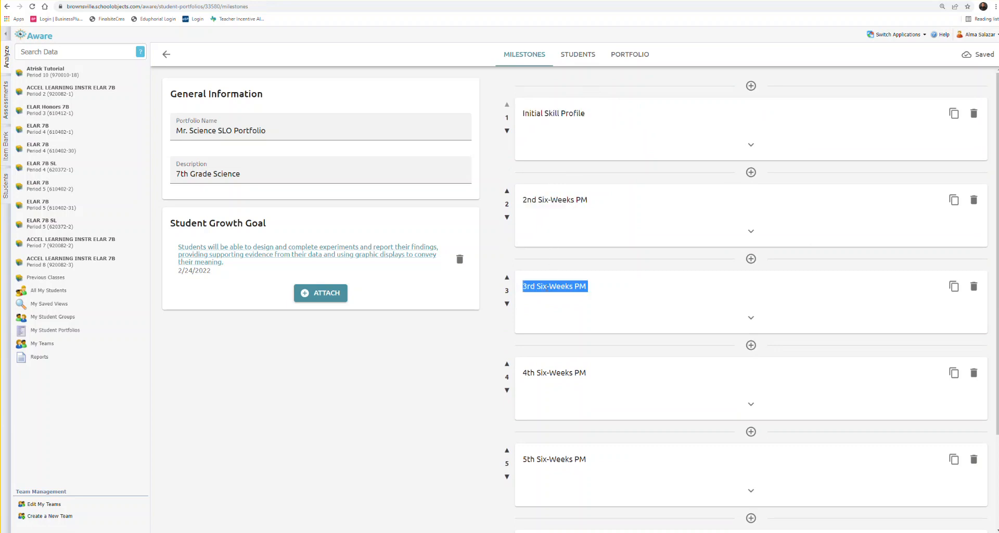
triple_click(553, 372)
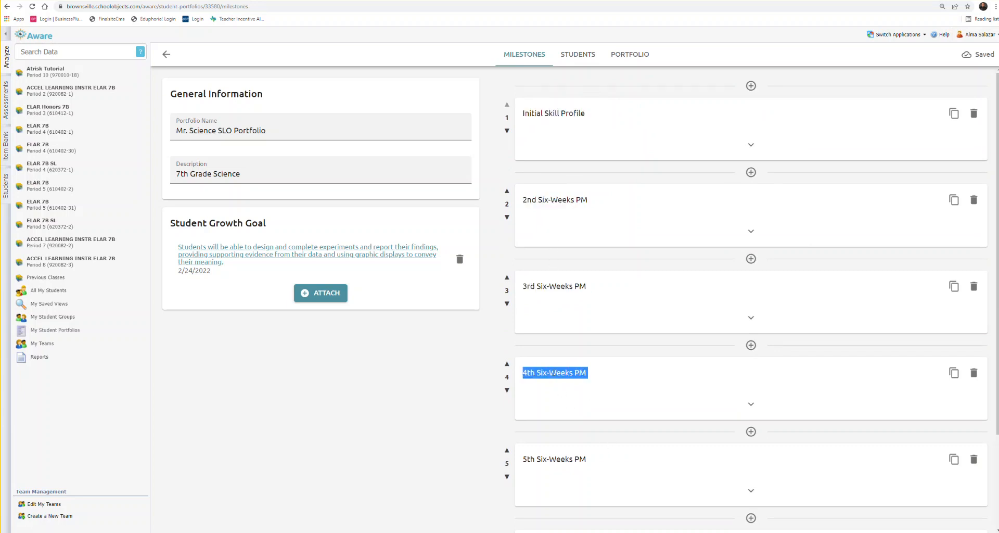
scroll(578, 469, down, 2)
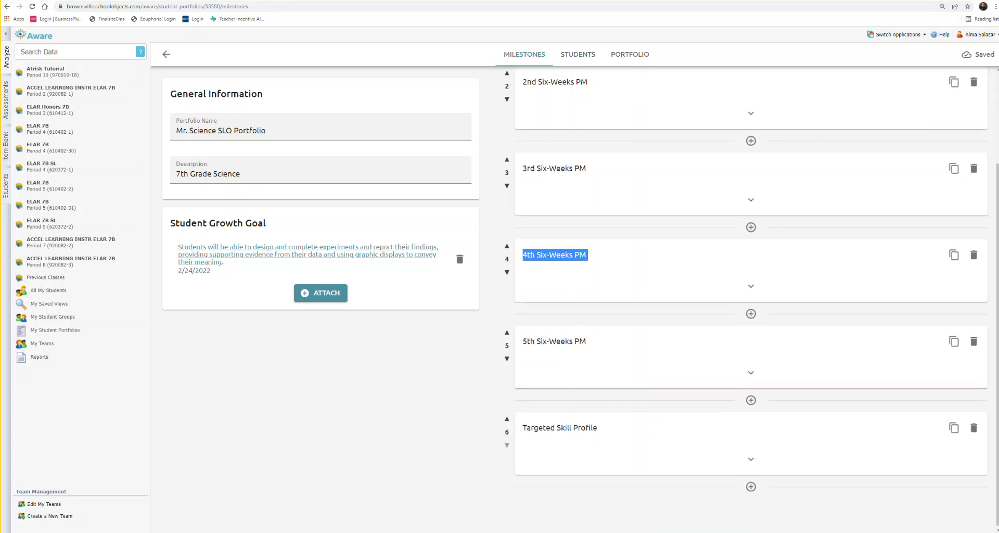
triple_click(543, 341)
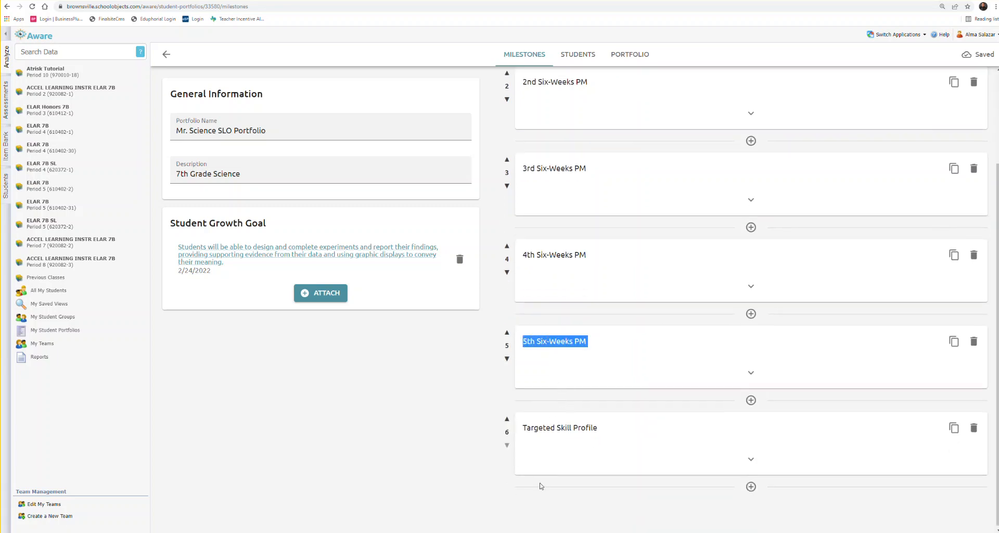
triple_click(552, 432)
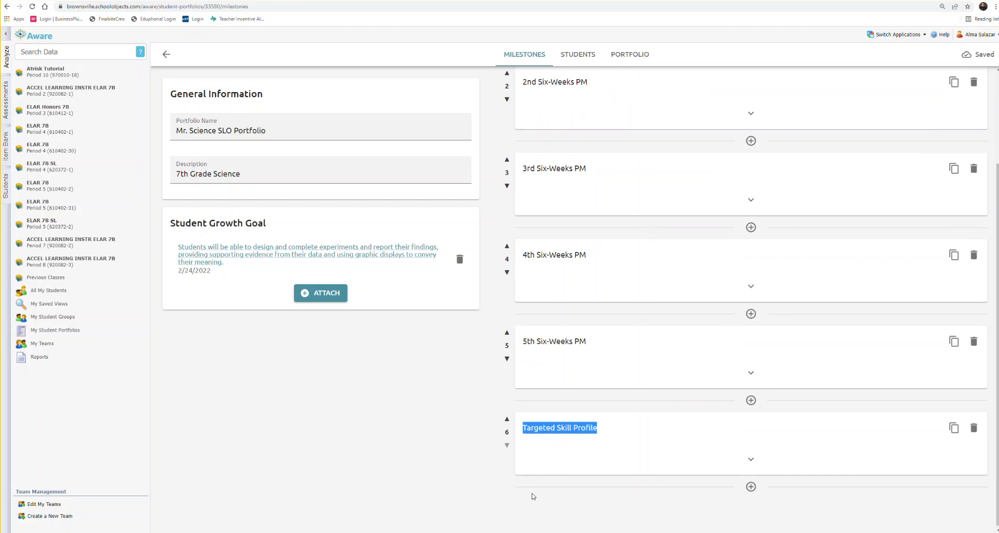
- Duplicate the Targeted Skill Profile milestone and rename the copy EOY Rating
click(954, 429)
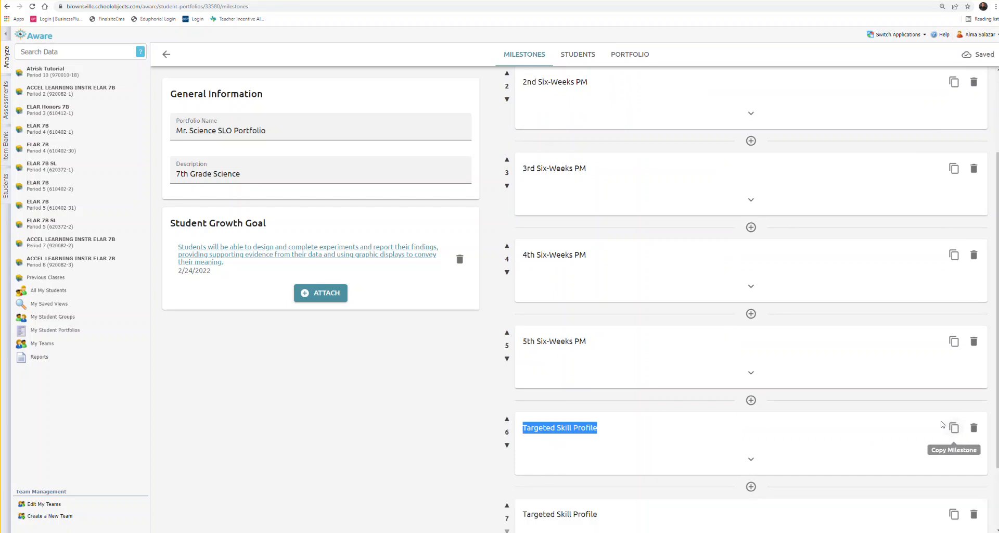
scroll(650, 515, down, 2)
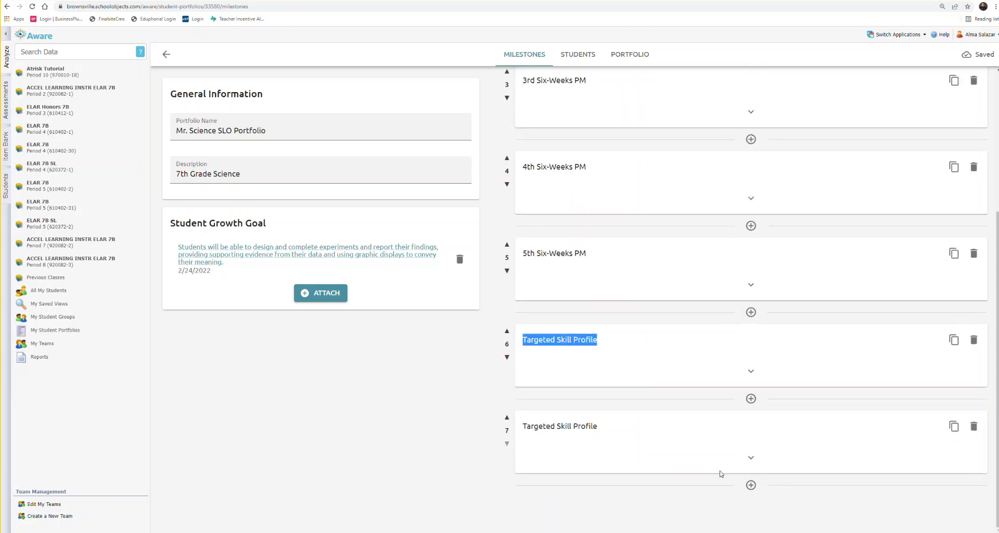
click(751, 458)
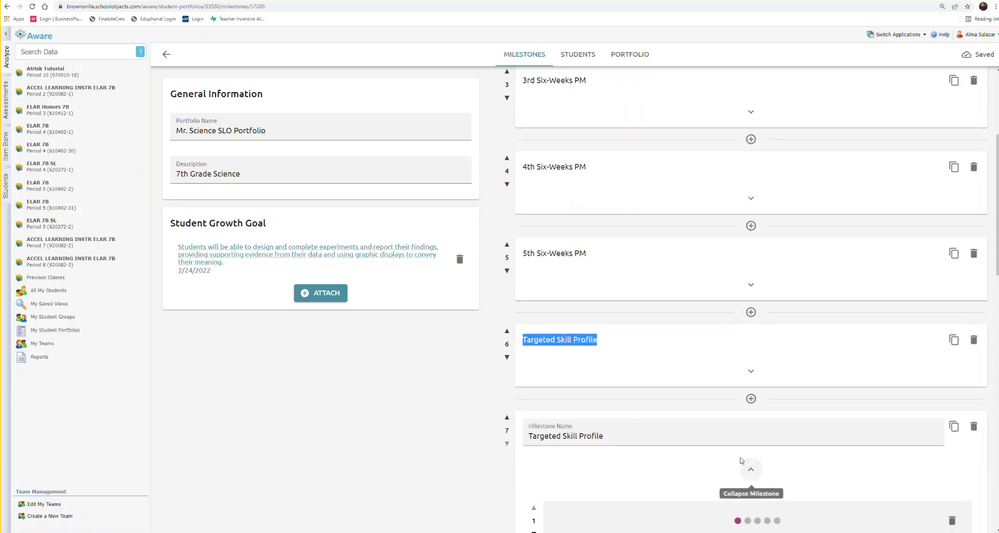
triple_click(543, 439)
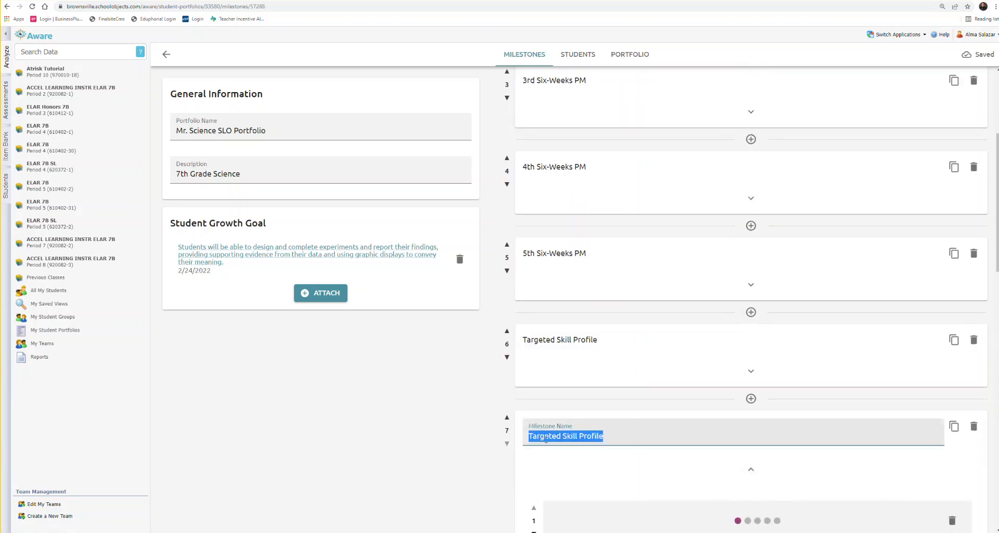
text(EOY Rating)
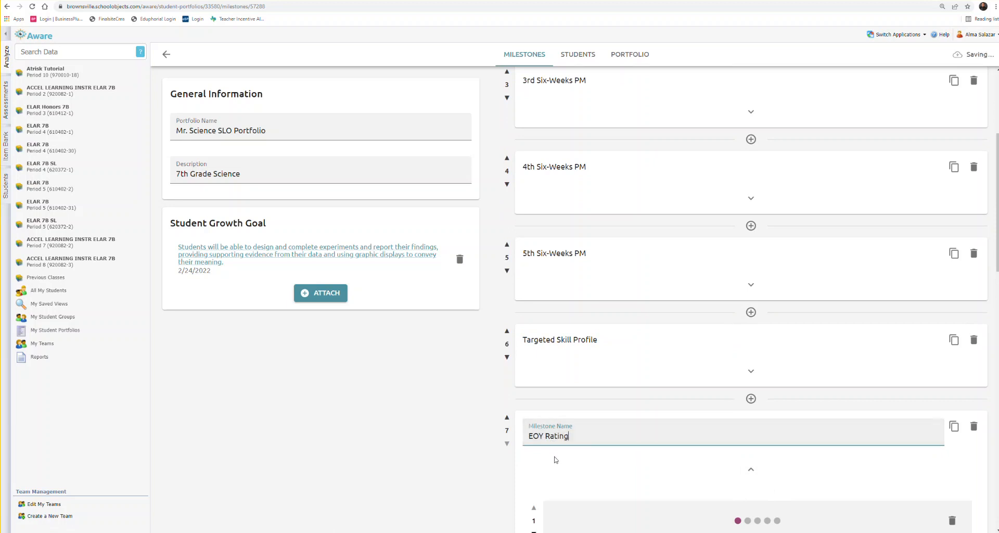
- Clear the descriptors of the Well Below Typical, Below Typical and Typical levels in the EOY Rating milestone
scroll(588, 451, down, 4)
drag(666, 440, 556, 392)
key(BackSpace)
scroll(648, 417, down, 3)
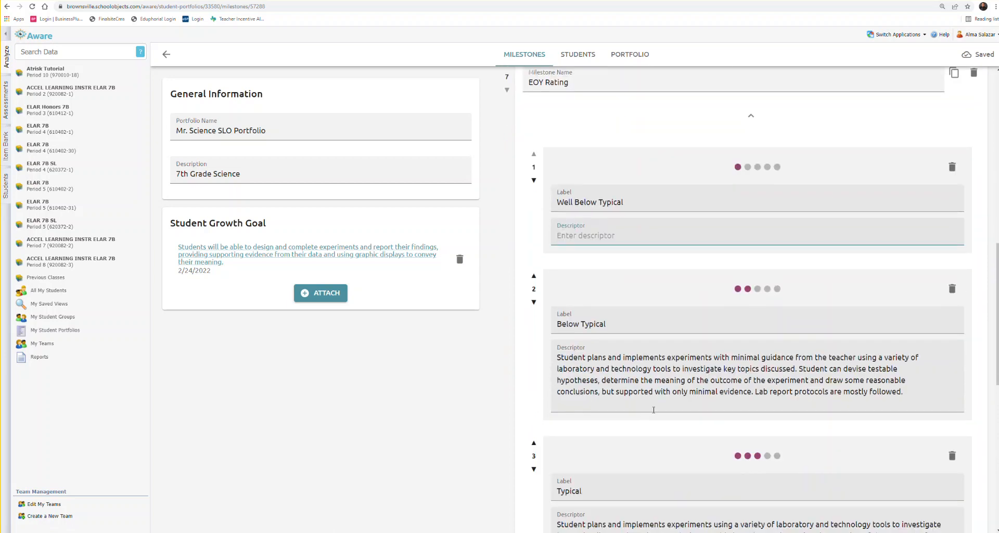
drag(648, 417, 547, 364)
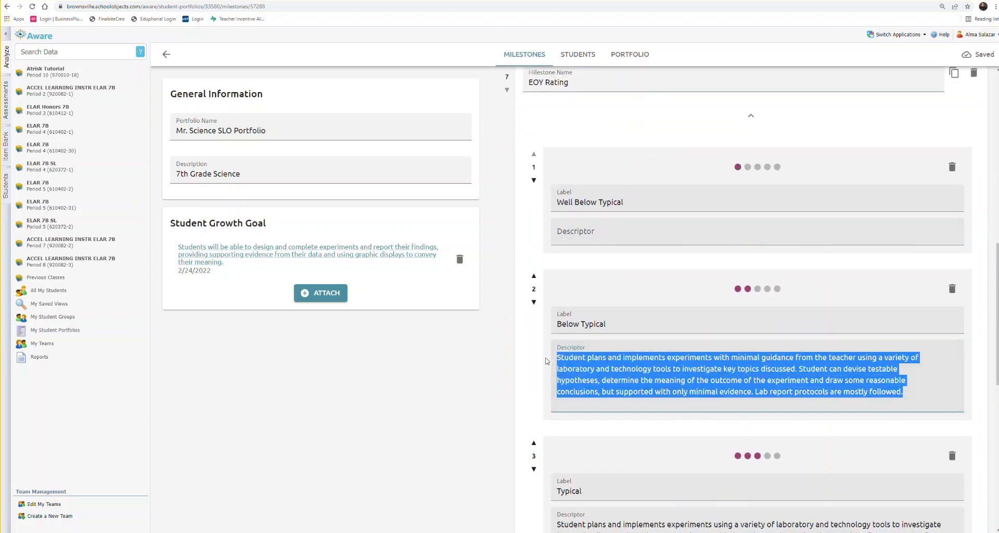
key(BackSpace)
scroll(650, 411, down, 2)
drag(668, 409, 537, 359)
key(BackSpace)
- Clear the Above Typical and Well Above Typical descriptors in the EOY Rating milestone, and collapse it
scroll(537, 359, down, 3)
drag(629, 373, 550, 342)
key(BackSpace)
scroll(702, 435, down, 2)
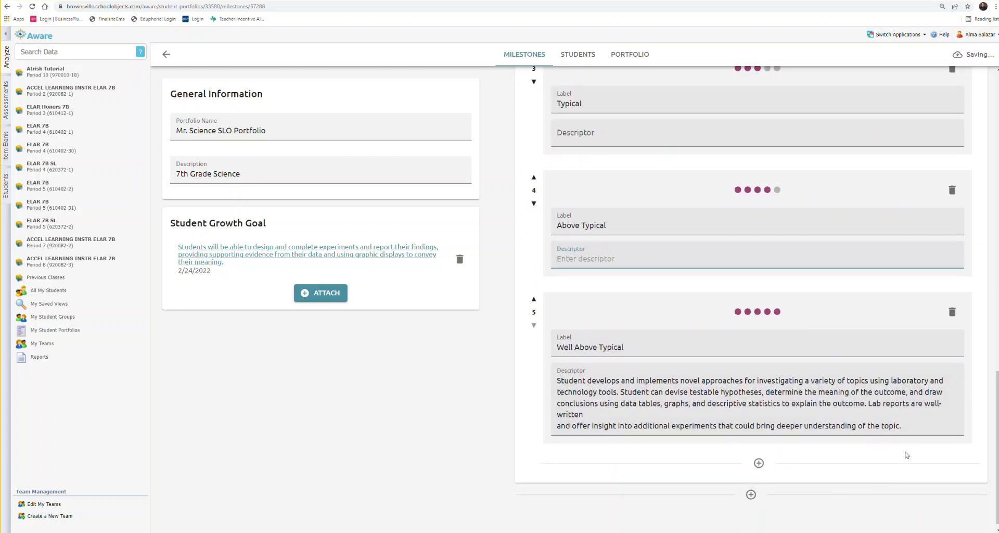
drag(910, 431, 474, 363)
key(BackSpace)
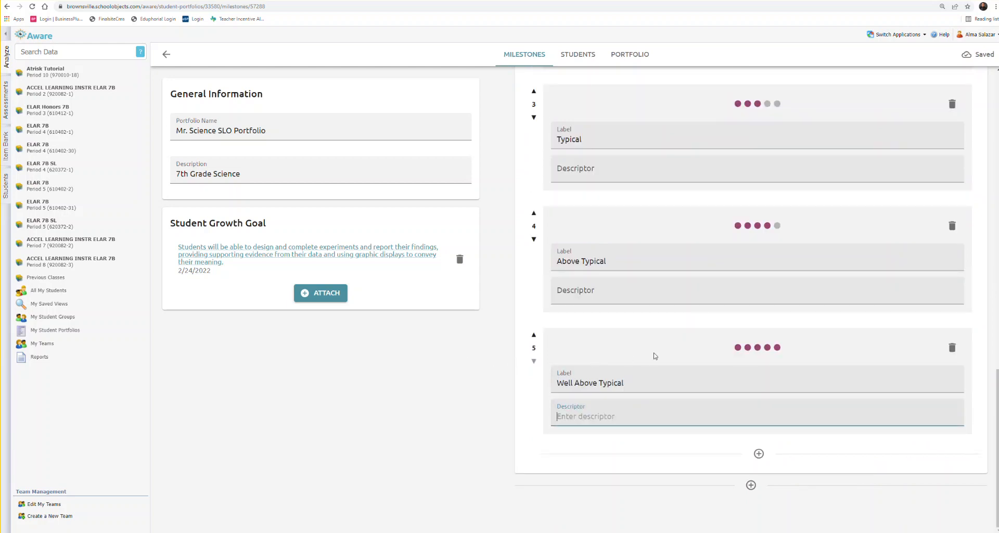
scroll(655, 356, up, 8)
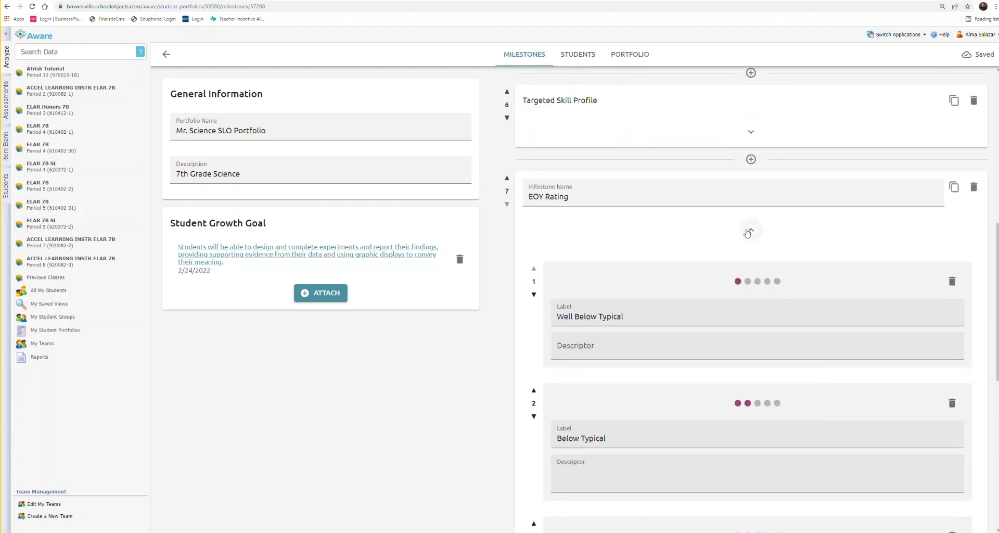
click(750, 231)
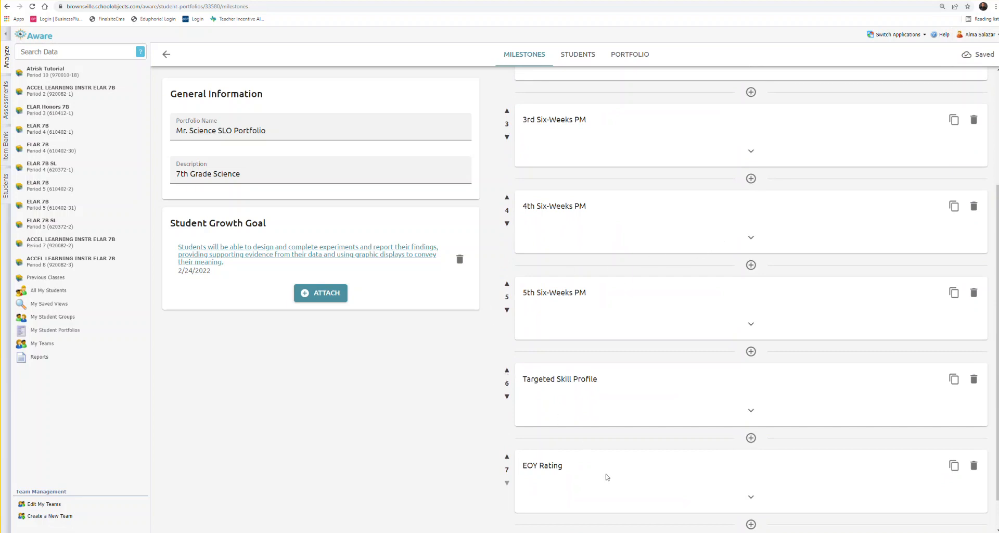
- Expand the 2nd Six-Weeks PM milestone and enter Exit Ticket as the Well Below Typical descriptor
scroll(606, 476, up, 3)
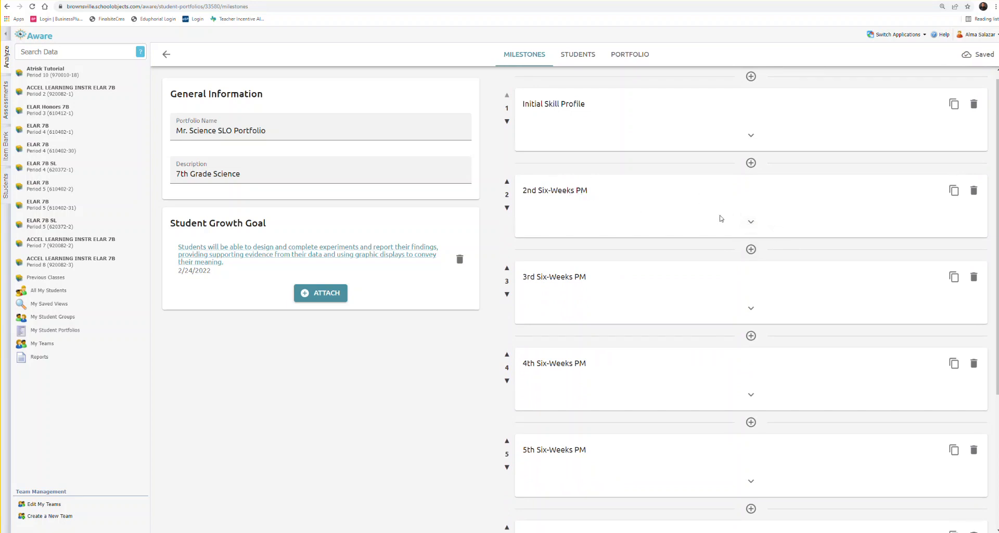
click(751, 223)
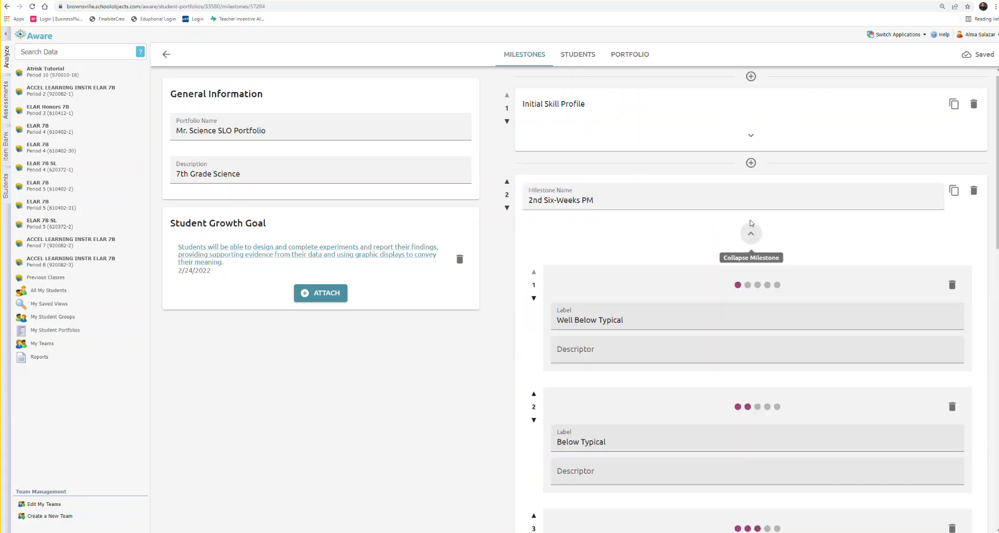
scroll(624, 253, down, 2)
click(597, 274)
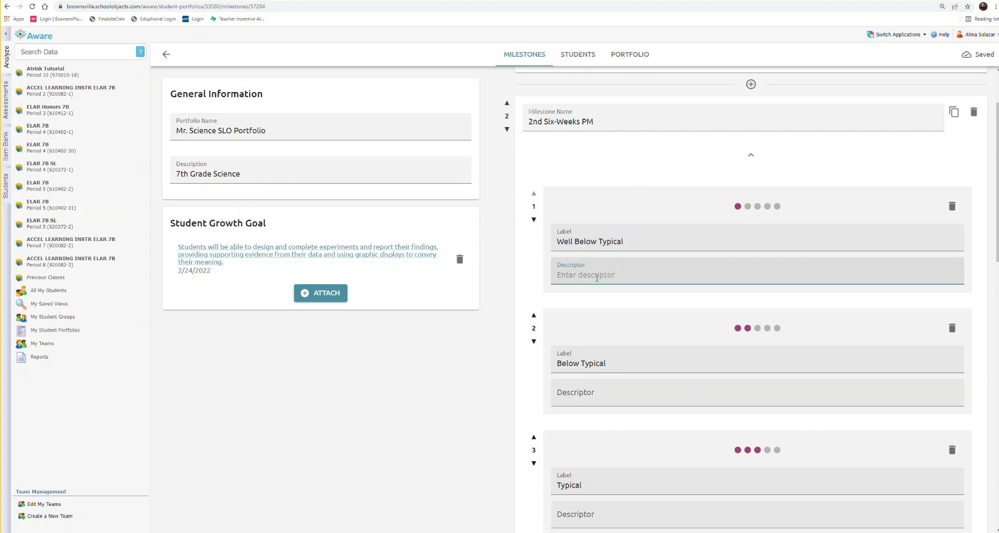
text(Exit Ticket)
- Copy the Exit Ticket descriptor into the Below Typical and Typical levels of the 2nd Six-Weeks PM milestone
drag(598, 275, 551, 274)
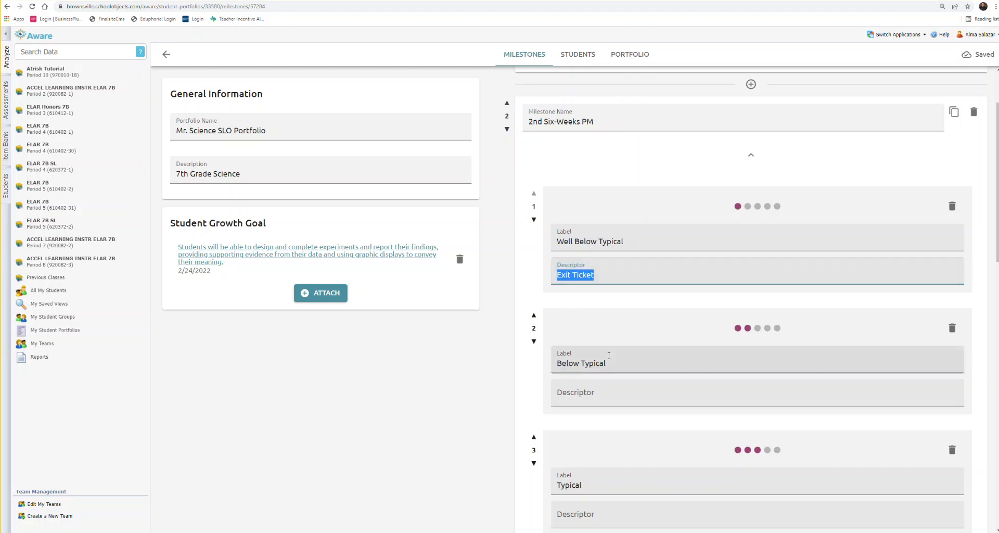
scroll(574, 357, down, 1)
click(574, 357)
key(ctrl+v)
click(578, 476)
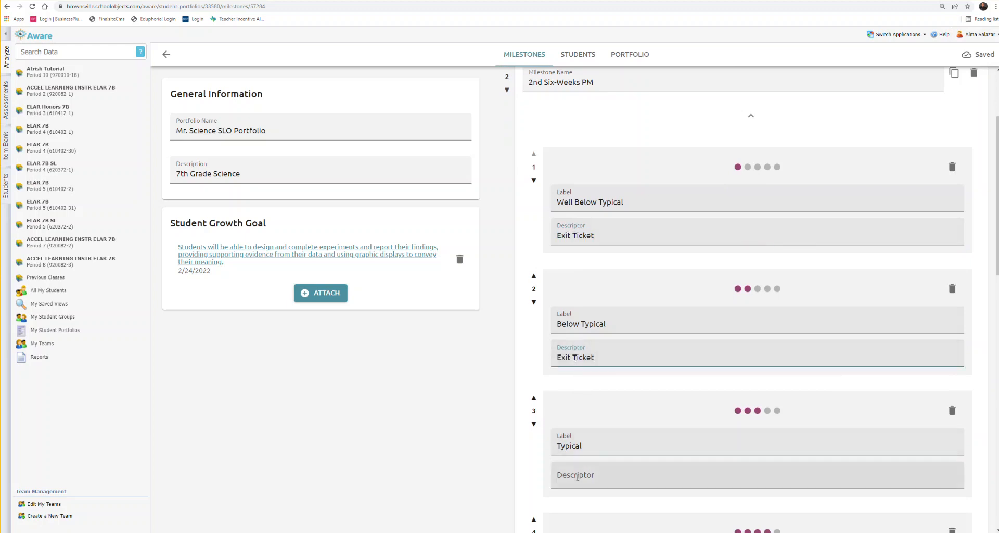
key(ctrl+v)
- Paste the Exit Ticket descriptor into the Above Typical and Well Above Typical levels of the 2nd Six-Weeks PM milestone
scroll(578, 481, down, 3)
click(579, 481)
key(ctrl+v)
scroll(581, 483, down, 3)
scroll(582, 483, up, 2)
scroll(580, 483, down, 2)
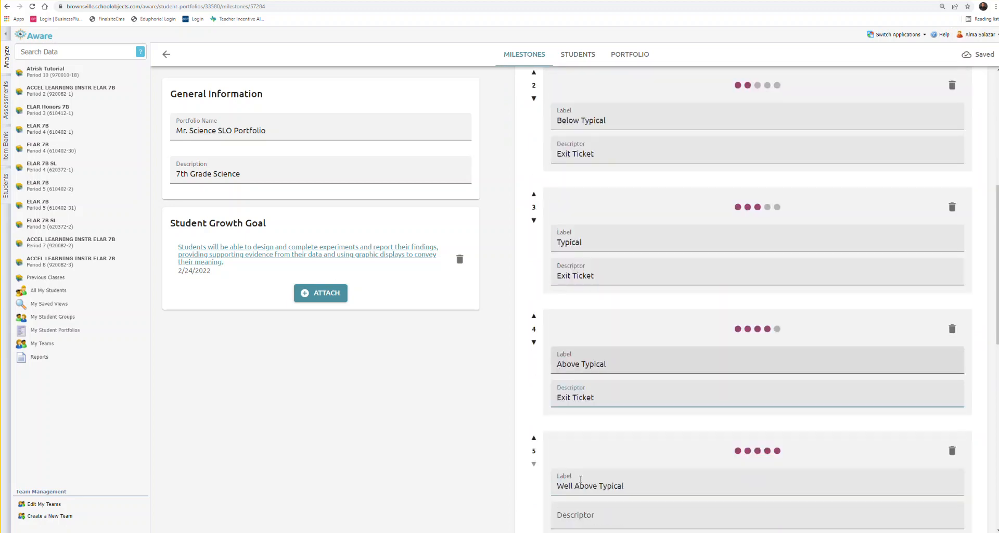
click(577, 482)
key(ctrl+v)
- Extend the Well Below Typical descriptor of the 2nd Six-Weeks PM milestone to Exit Ticket Rubric 0-1
scroll(577, 482, up, 5)
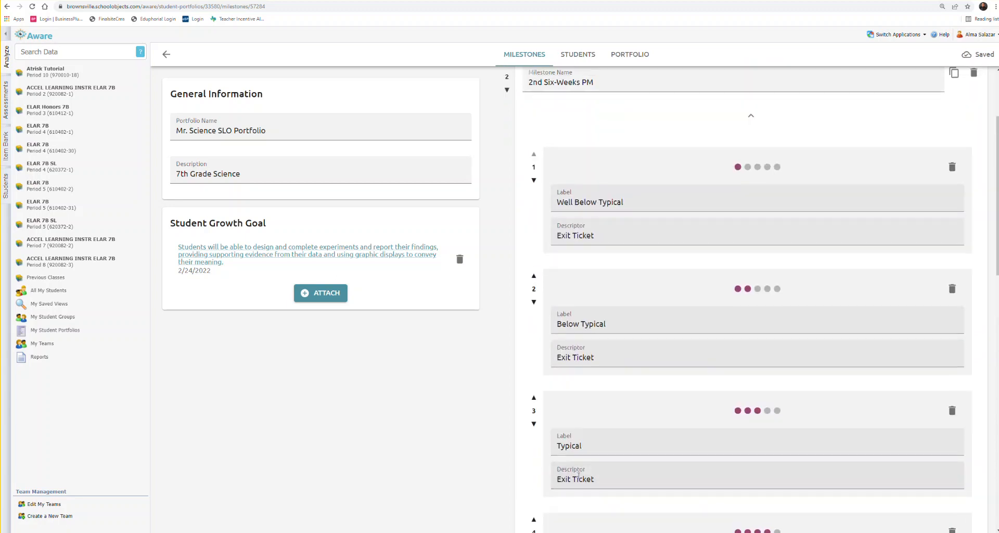
click(608, 236)
text(R)
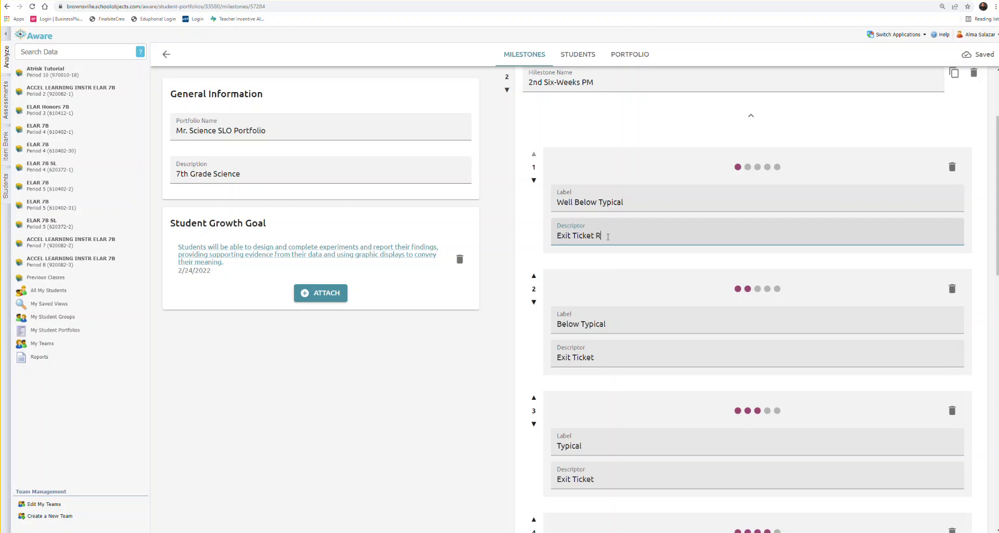
text(ubric 0-1)
- Copy the rubric wording into the Below Typical descriptor and make it read Exit Ticket Rubric 1-2
drag(630, 235, 596, 235)
click(600, 354)
key(ctrl+v)
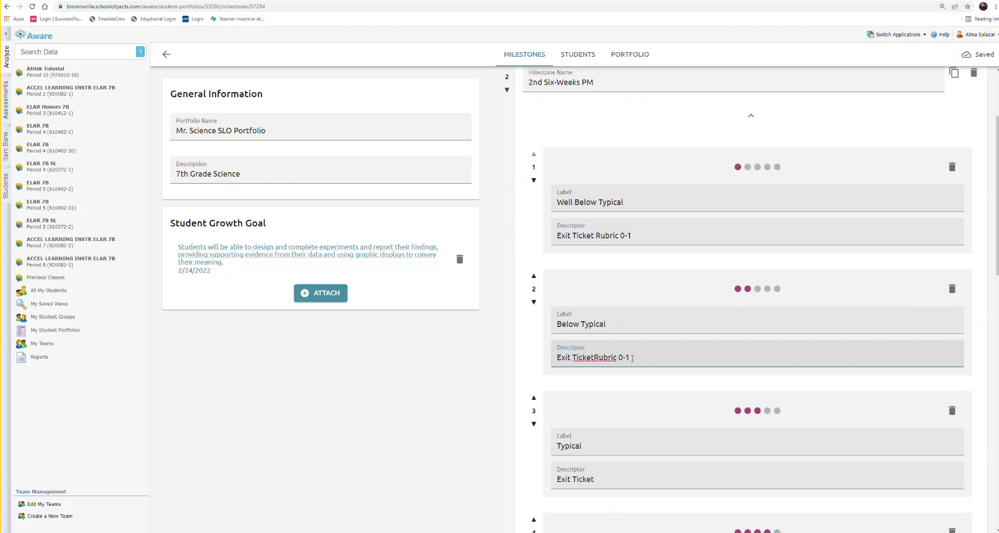
click(594, 357)
drag(634, 357, 620, 357)
text(1-2)
- Paste the rubric wording into the Typical descriptor and change its range to read Exit Ticket Rubric 2-3
scroll(627, 390, down, 2)
click(622, 399)
key(ctrl+v)
drag(634, 400, 621, 401)
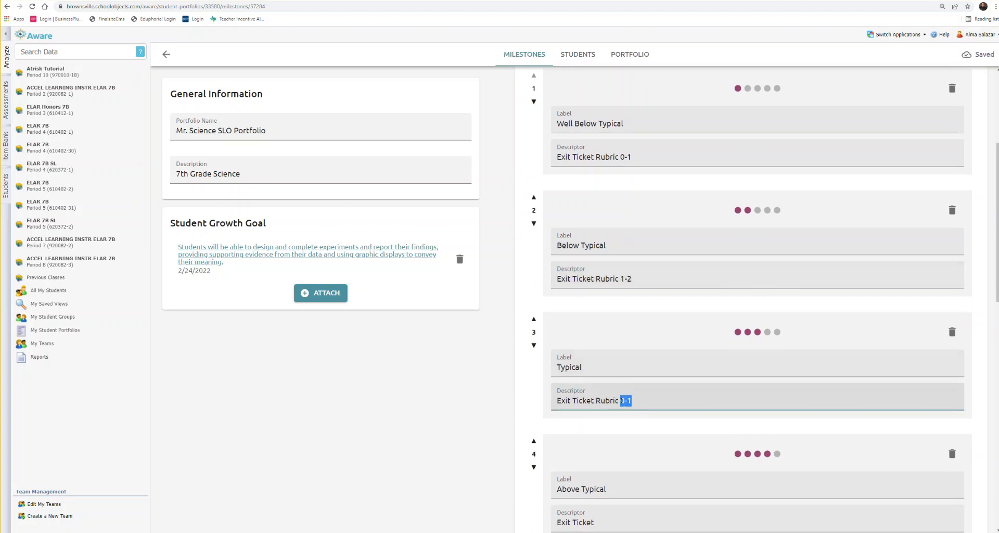
text(2-3)
- Paste the rubric wording into the Above Typical descriptor and change its range to read Exit Ticket Rubric 3-4
scroll(621, 400, down, 2)
click(606, 404)
key(ctrl+v)
drag(632, 404, 620, 405)
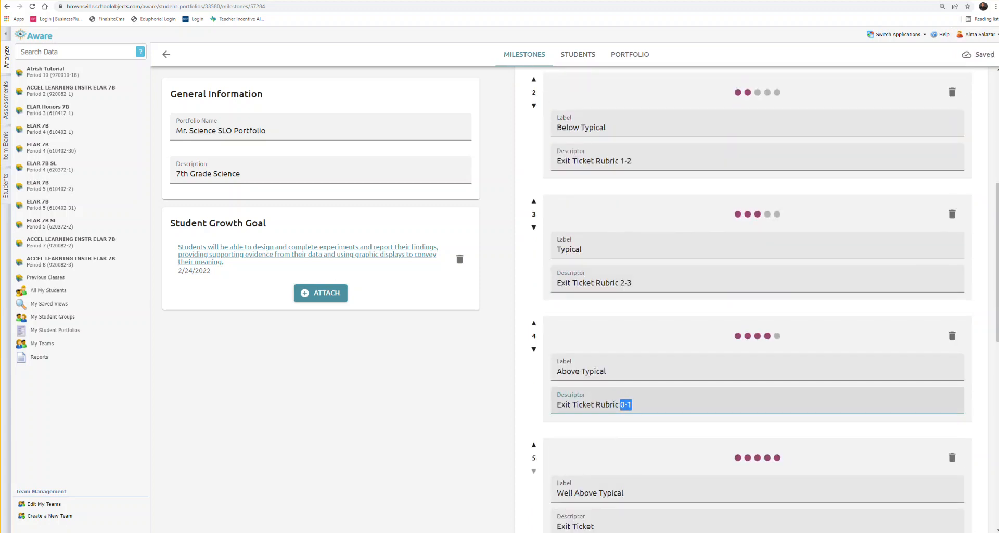
text(3-4)
- Paste the rubric wording into the Well Above Typical descriptor and set its rubric range to 4-5
scroll(621, 405, down, 3)
click(604, 375)
key(ctrl+v)
drag(632, 370, 618, 370)
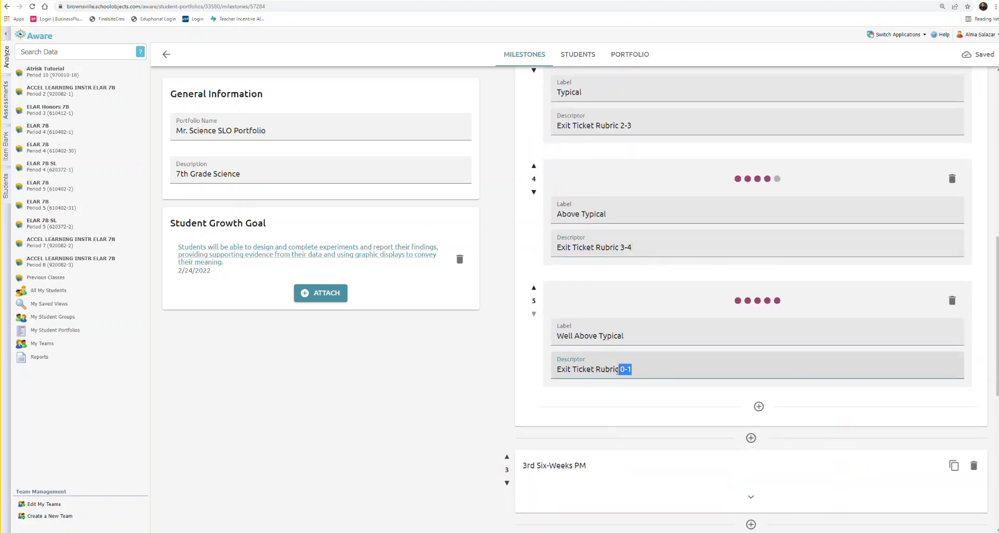
text(4-5)
- Add a semicolon to the end of the Well Below Typical, Below Typical and Typical descriptors in 2nd Six-Weeks PM
scroll(619, 374, up, 7)
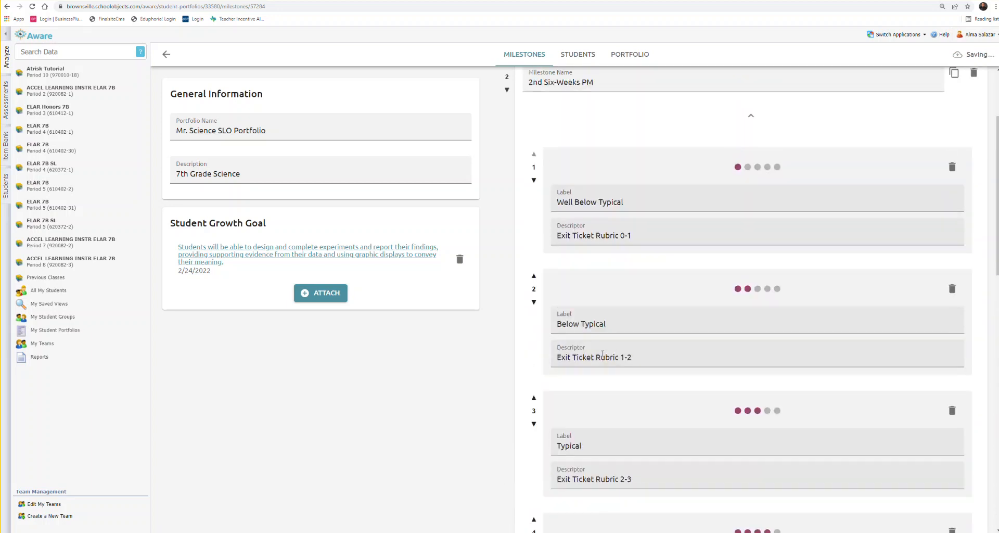
scroll(602, 355, up, 3)
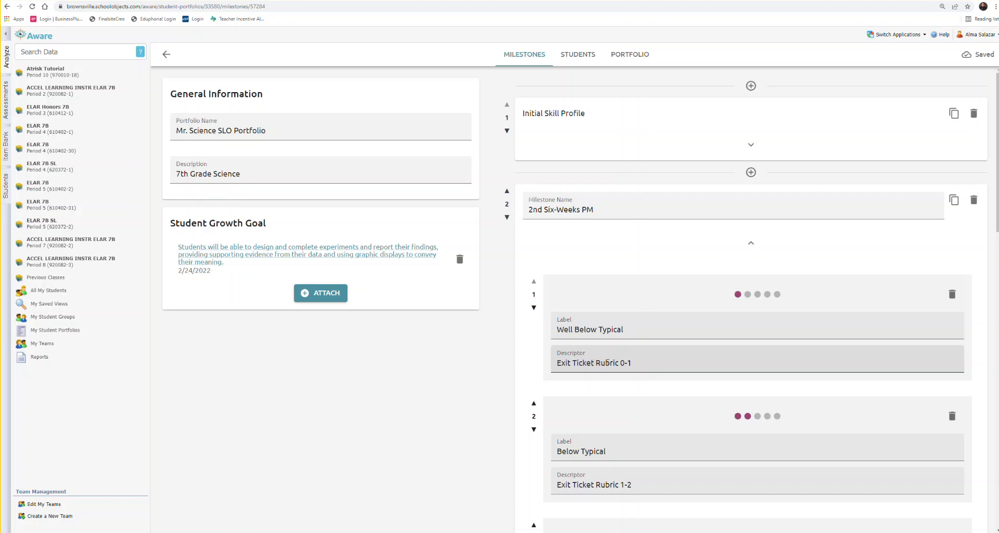
click(637, 364)
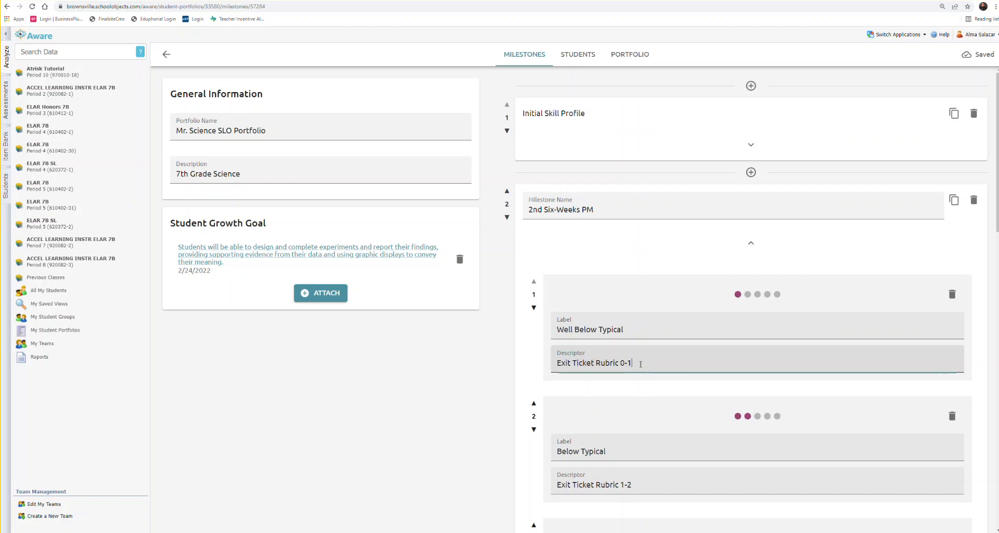
text(;)
click(648, 484)
text(;)
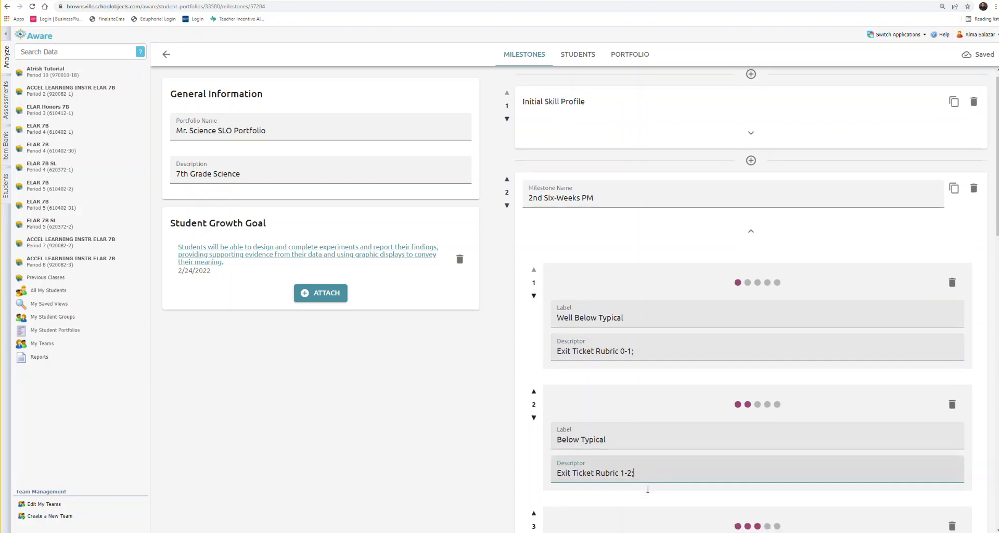
scroll(648, 489, down, 3)
click(648, 408)
text(;)
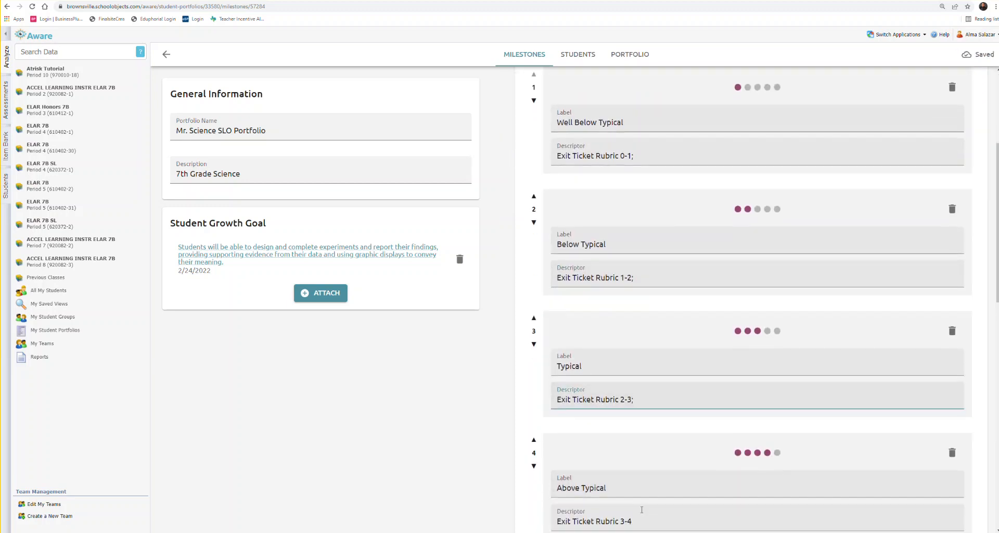
- Add a semicolon to the end of the Above Typical and Well Above Typical descriptors
scroll(644, 513, down, 1)
click(643, 467)
text(;)
scroll(640, 448, down, 3)
click(637, 422)
text(;)
- Append Passage, "The Dove" Grade Points 0-20 to the Well Below Typical descriptor
scroll(639, 424, up, 6)
scroll(642, 427, up, 1)
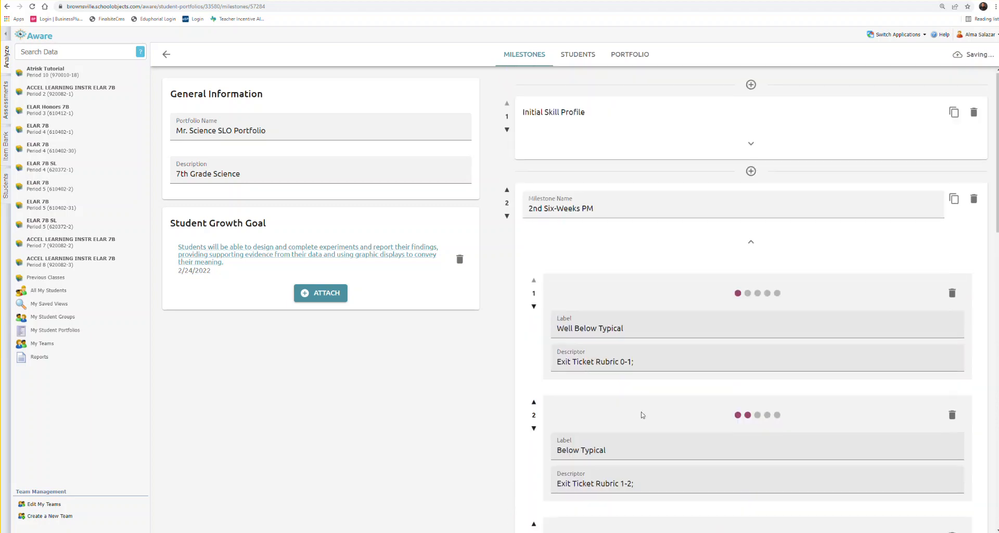
click(651, 362)
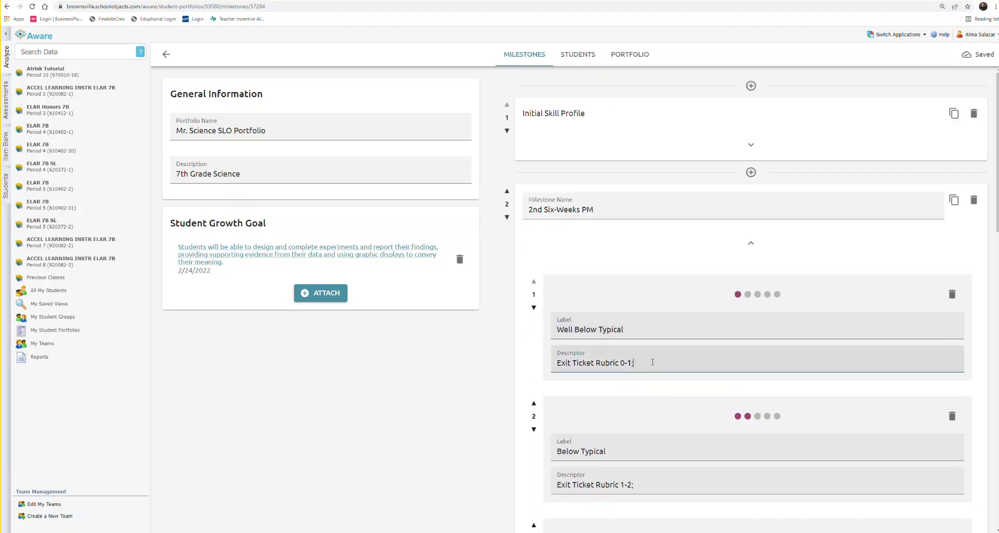
text(Passa)
text(ge)
text(, )
text("The Dove")
text(Ger)
key(BackSpace)
key(BackSpace)
text(rade Points)
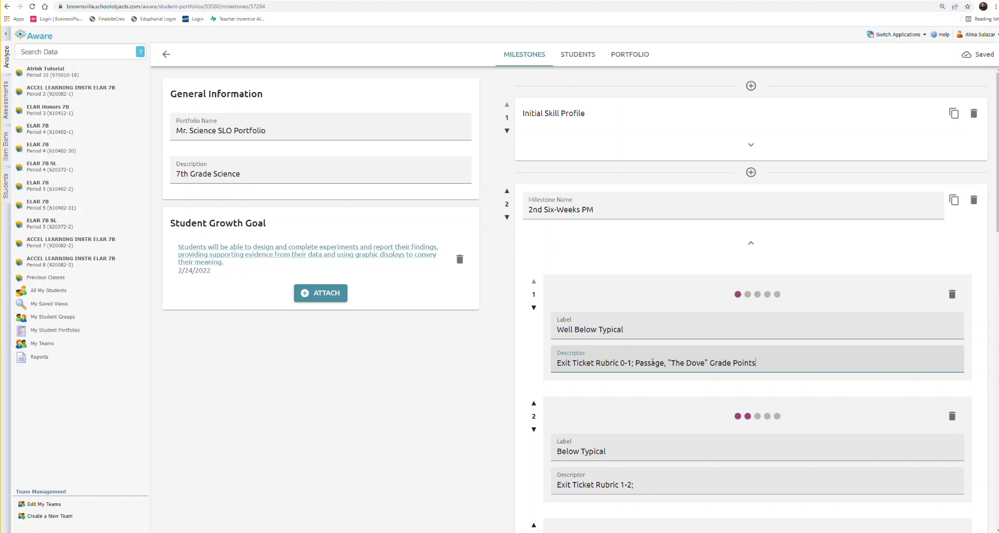
text(0-20)
- Copy the passage wording to the end of the Below Typical descriptor and set its grade points to 20-40
drag(772, 362, 757, 363)
drag(777, 363, 634, 363)
key(ctrl+c)
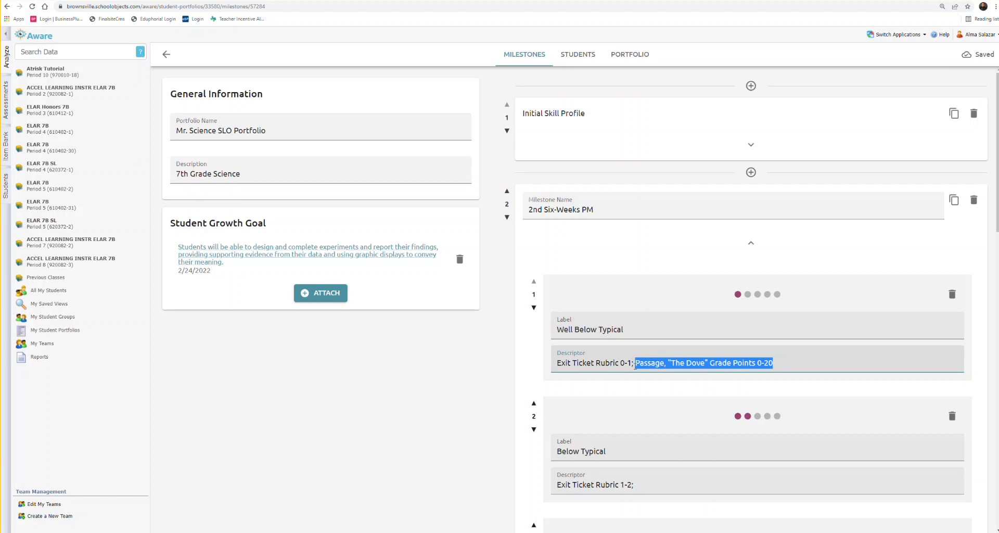
click(649, 490)
key(ctrl+v)
drag(771, 487, 756, 486)
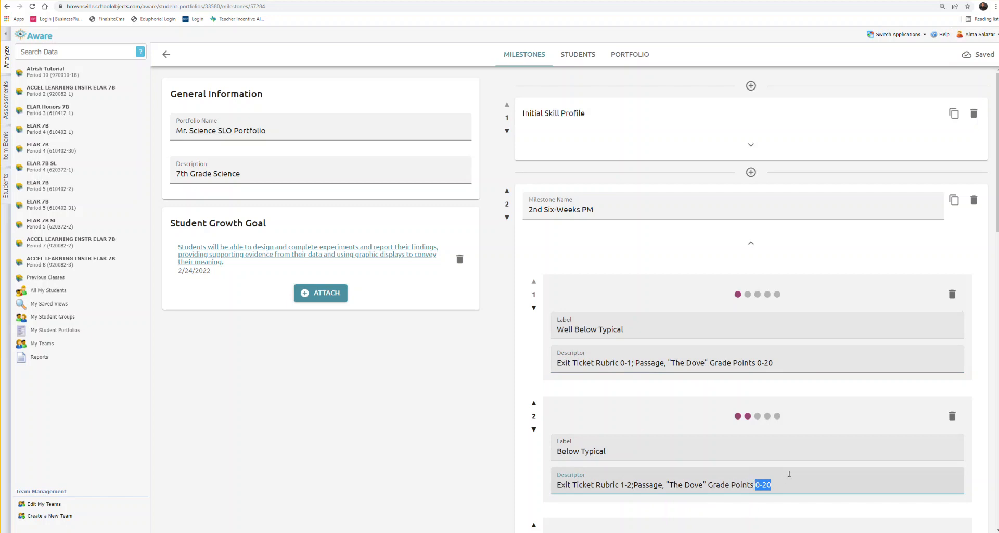
drag(556, 329, 710, 357)
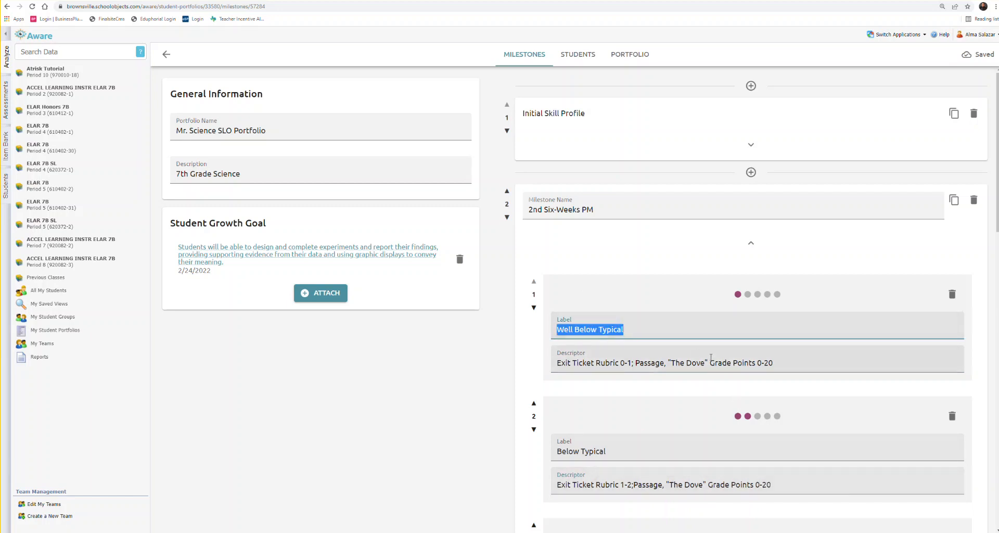
drag(773, 362, 757, 362)
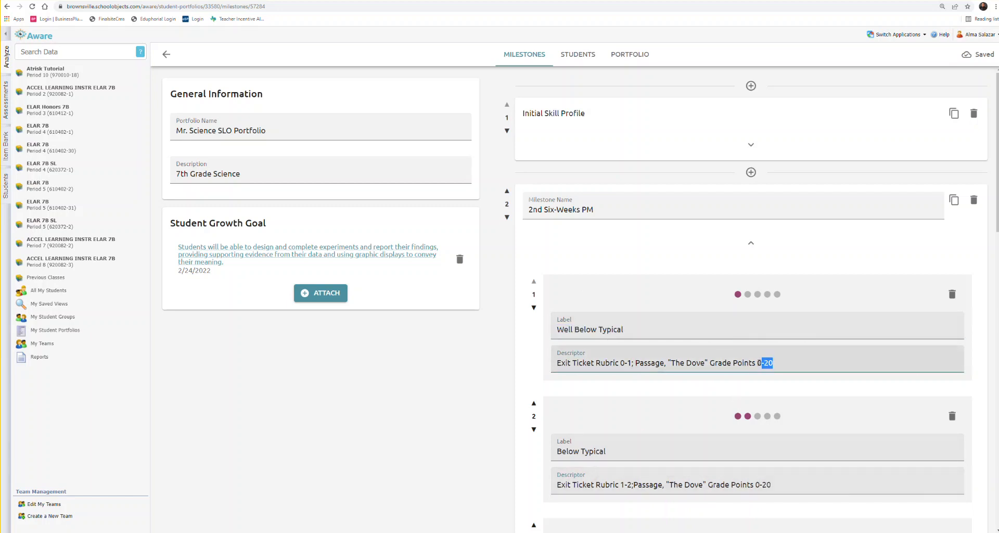
triple_click(568, 452)
click(774, 487)
drag(774, 487, 756, 485)
text(20-40)
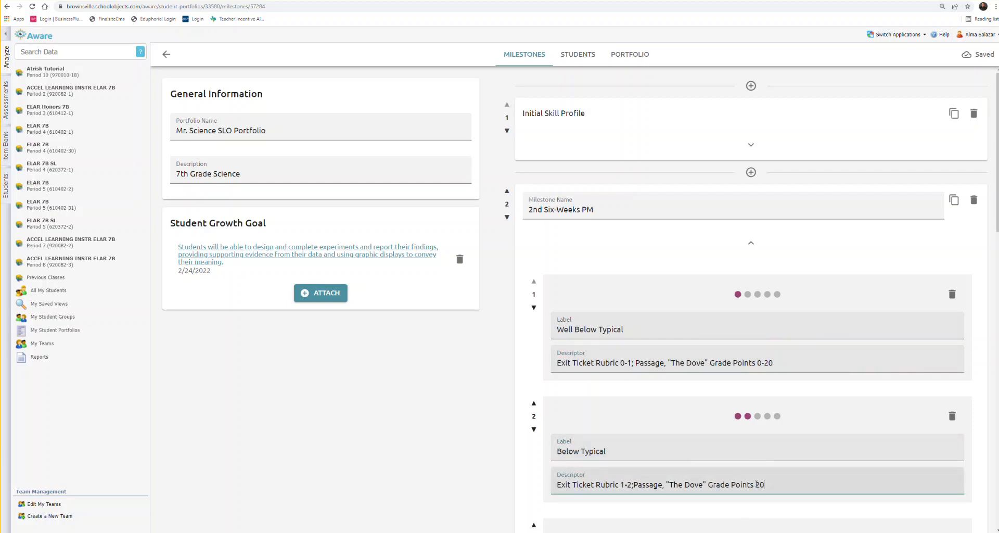
- Paste the passage wording at the end of the Typical descriptor and change its grade points to 40-60
scroll(756, 484, down, 4)
click(695, 412)
key(ctrl+v)
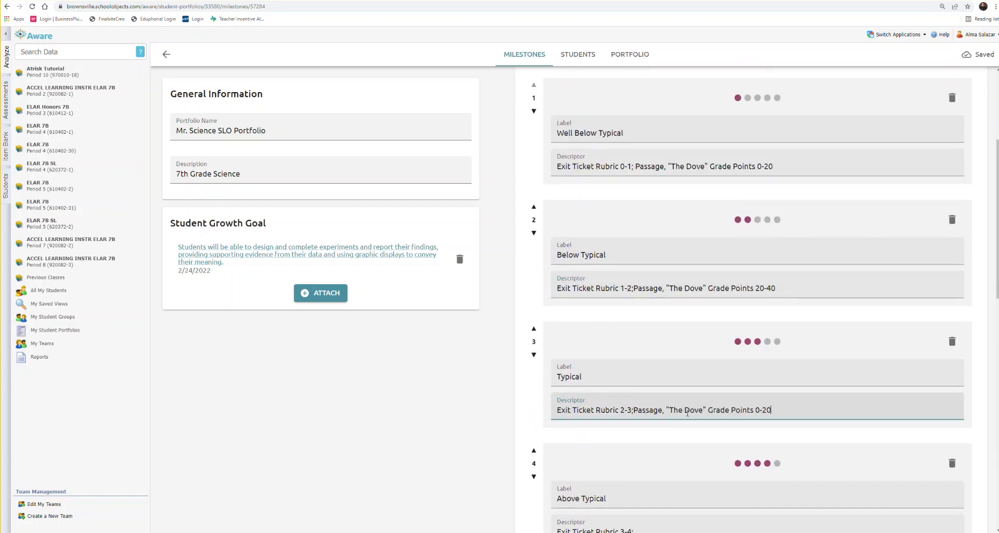
drag(772, 410, 755, 410)
text(410-60)
click(766, 410)
key(BackSpace)
text(0)
key(BackSpace)
- Append the copied passage wording to the Above Typical descriptor with grade points 60-80
scroll(739, 413, down, 2)
click(655, 419)
key(ctrl+v)
drag(777, 411, 757, 413)
text(60-80)
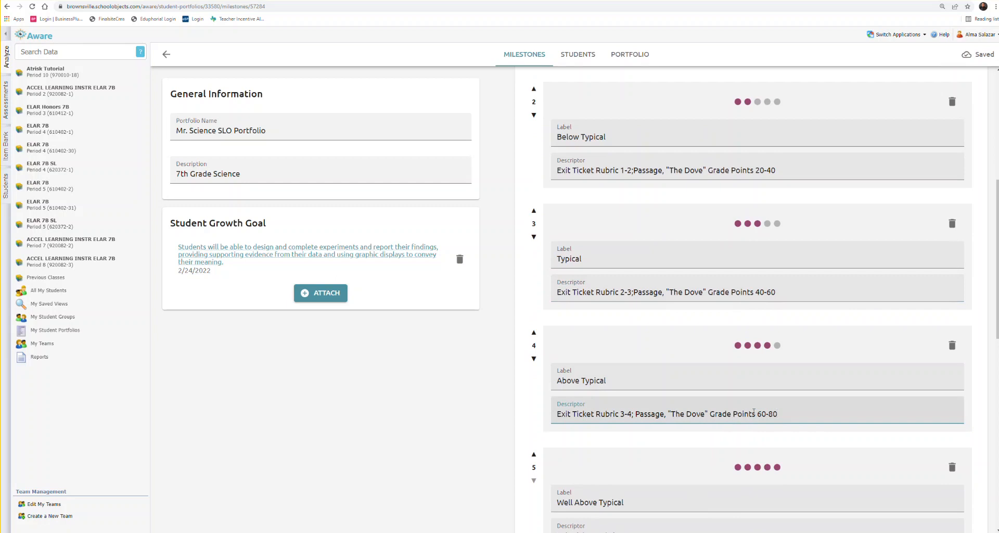
- Append the copied passage wording to the Well Above Typical descriptor with grade points 80-100
scroll(753, 411, down, 2)
click(664, 419)
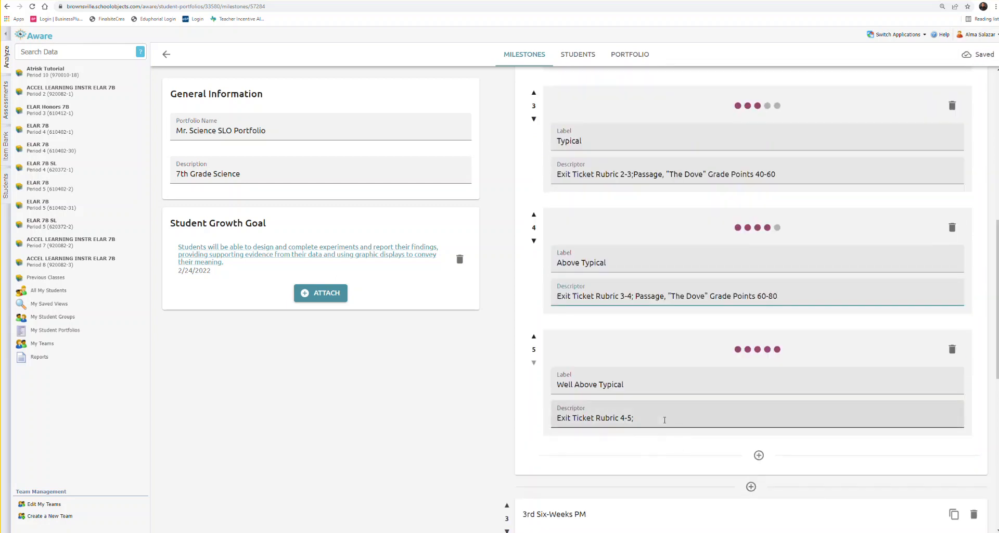
key(ctrl+v)
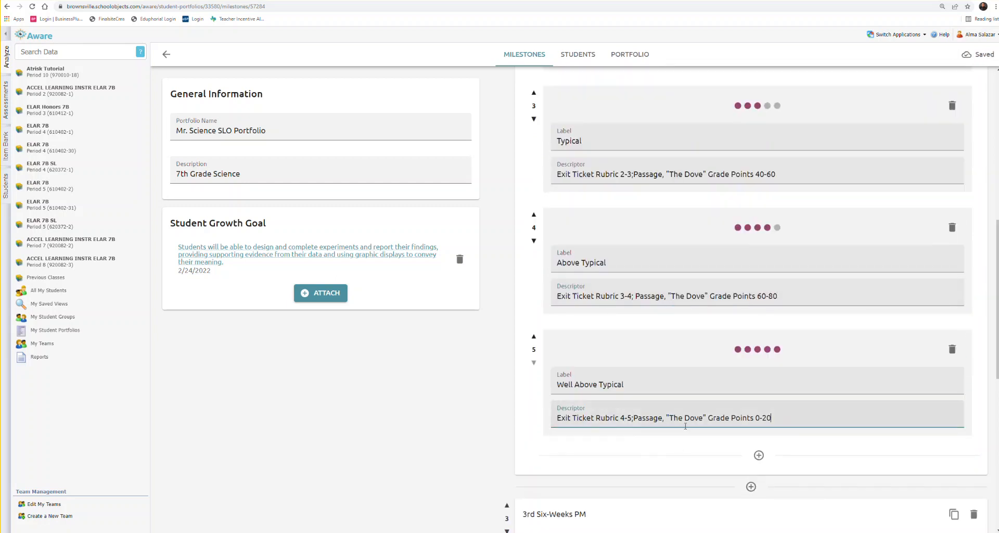
drag(772, 416, 756, 412)
text(80-1000)
key(BackSpace)
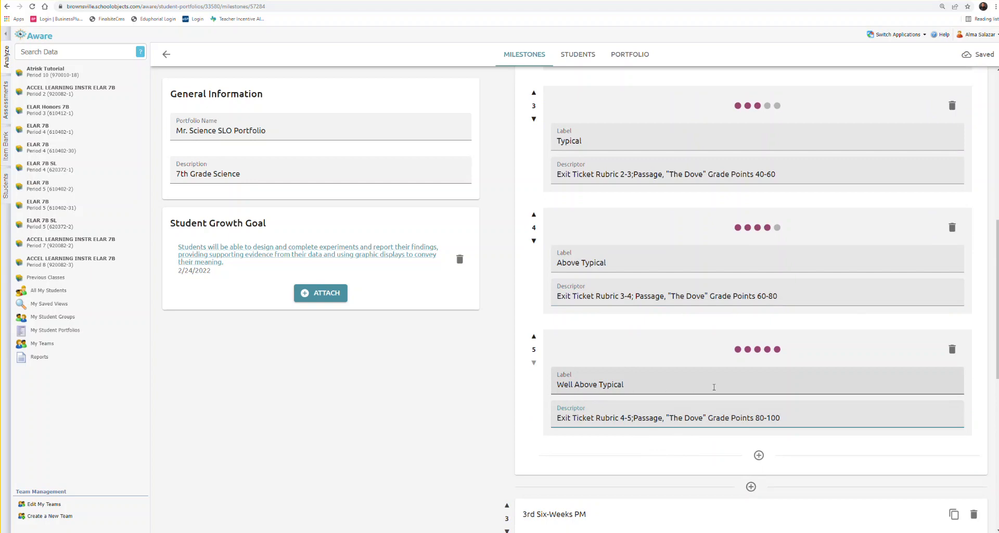
- Collapse the 2nd Six-Weeks PM milestone so only the list of milestones is shown
scroll(728, 378, up, 8)
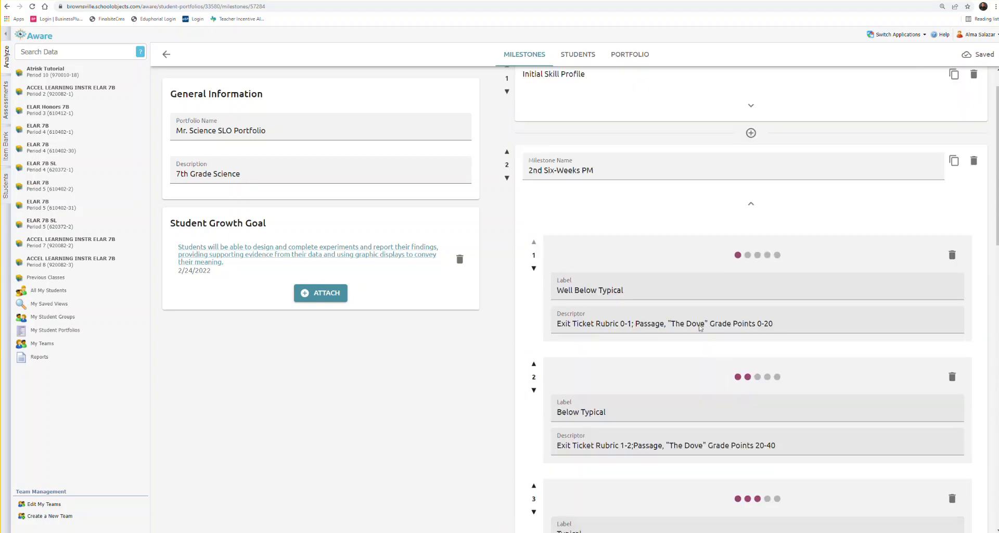
click(750, 209)
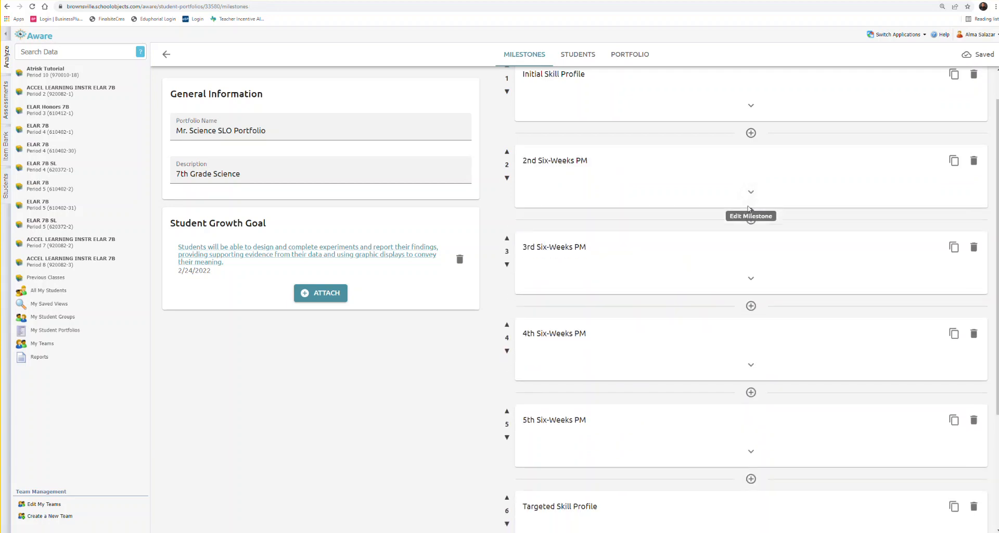
click(747, 200)
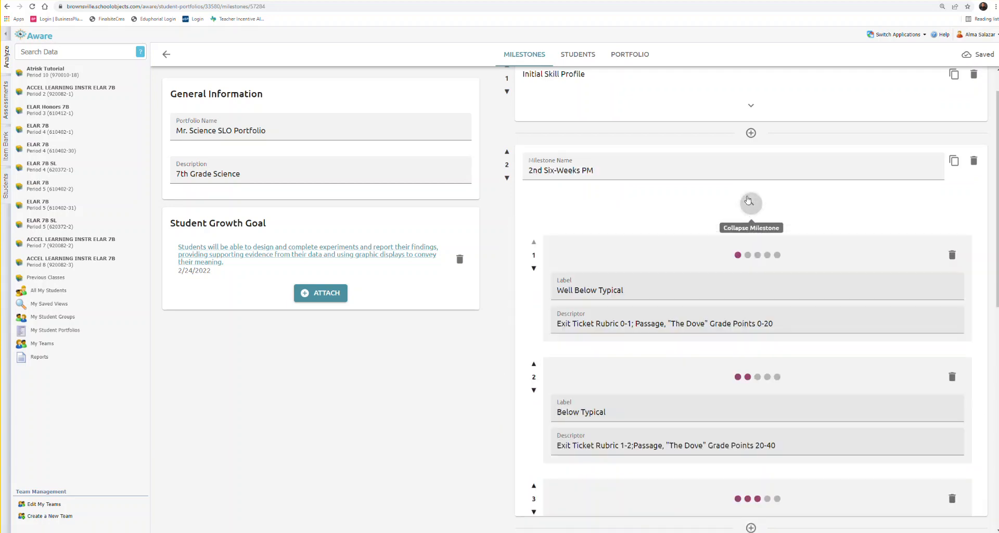
click(747, 199)
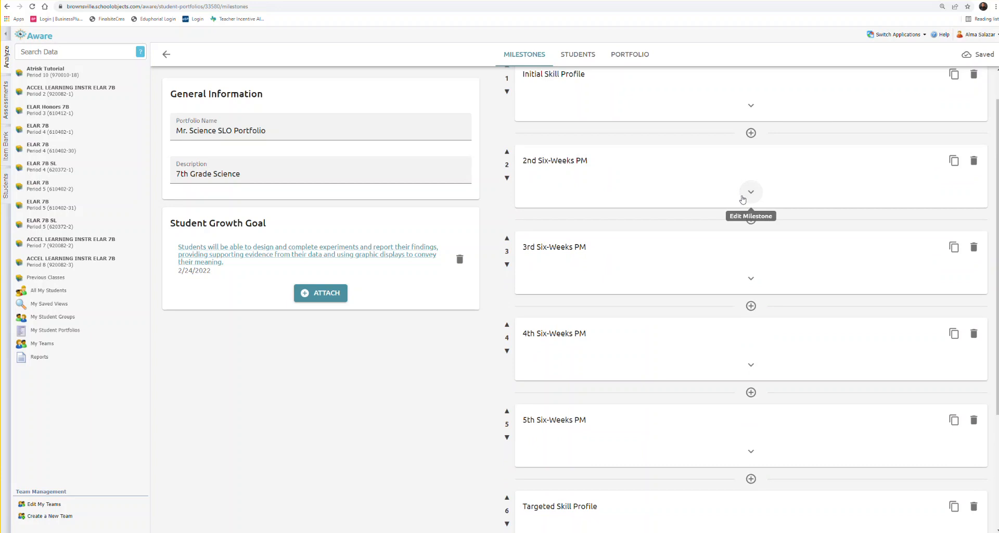
scroll(677, 154, up, 1)
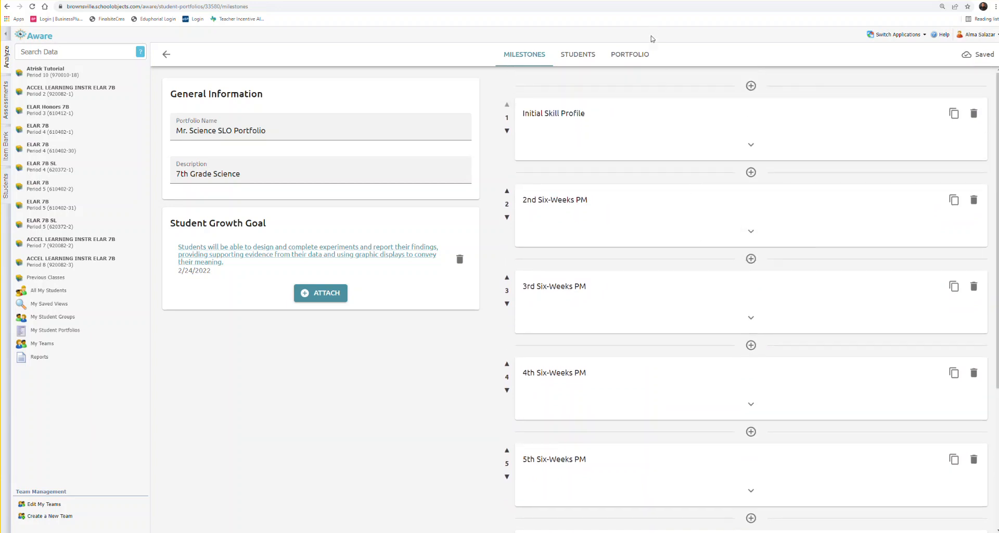
- Open the portfolio's 2nd Six-Weeks PM ratings; rate the first, fourth and fifth students Typical and the third and sixth Above Typical
click(633, 55)
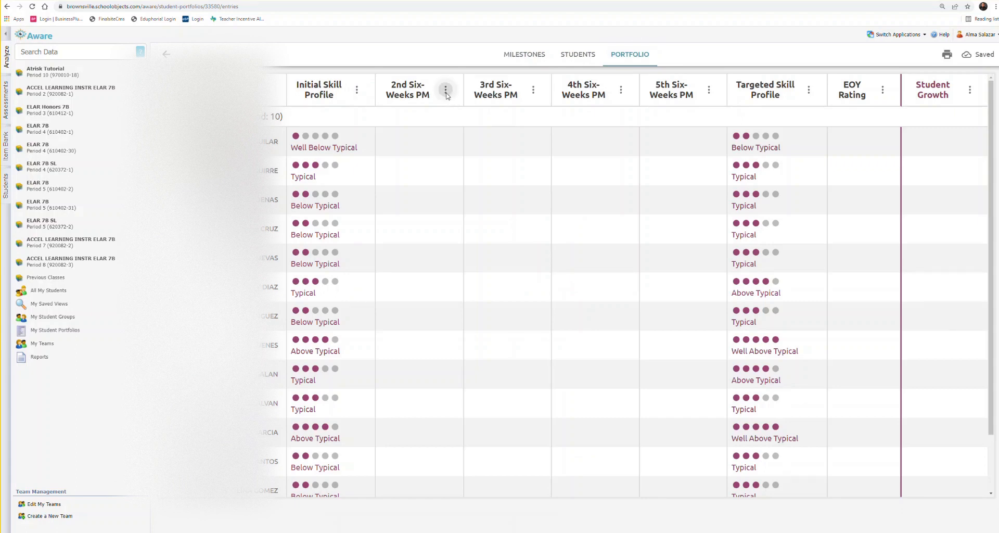
click(446, 90)
click(488, 135)
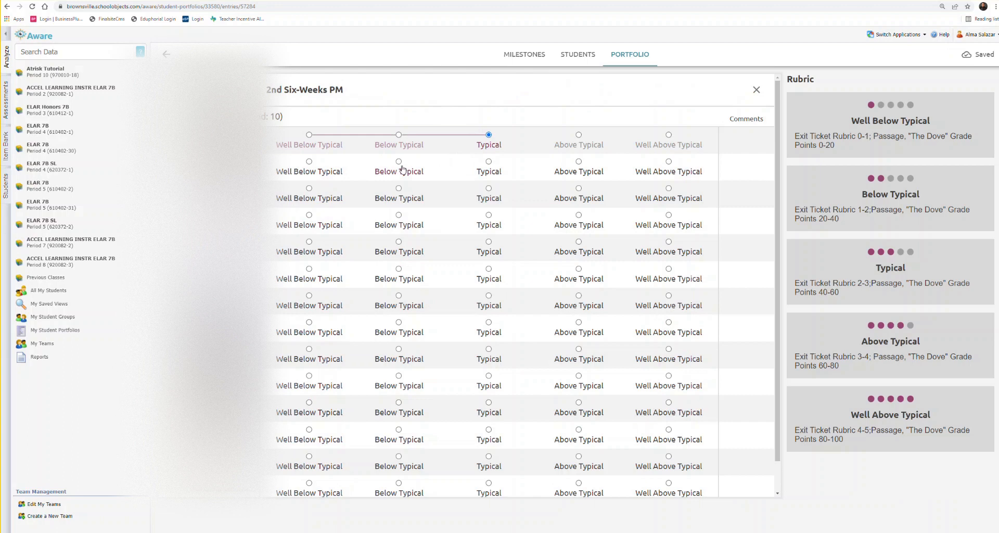
click(577, 197)
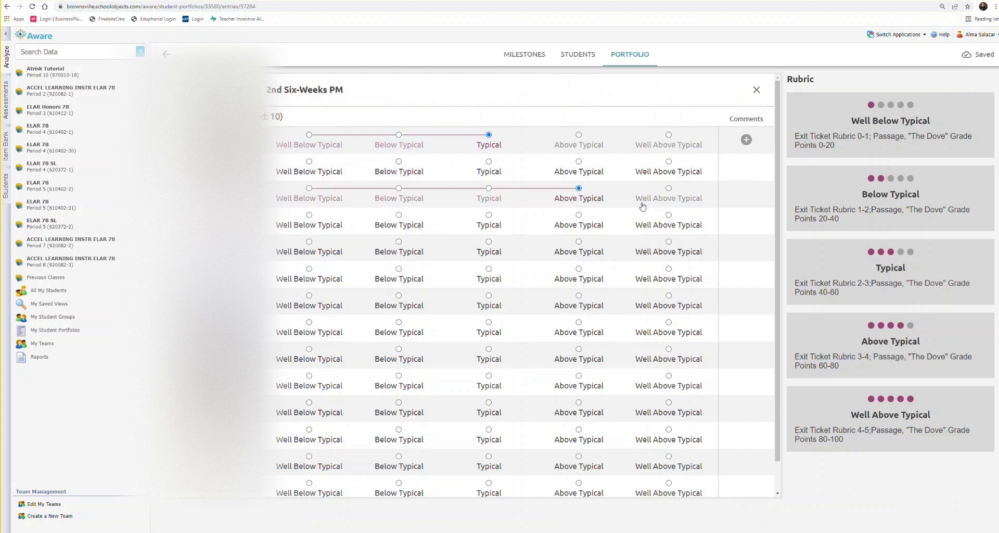
click(491, 219)
click(492, 245)
click(576, 277)
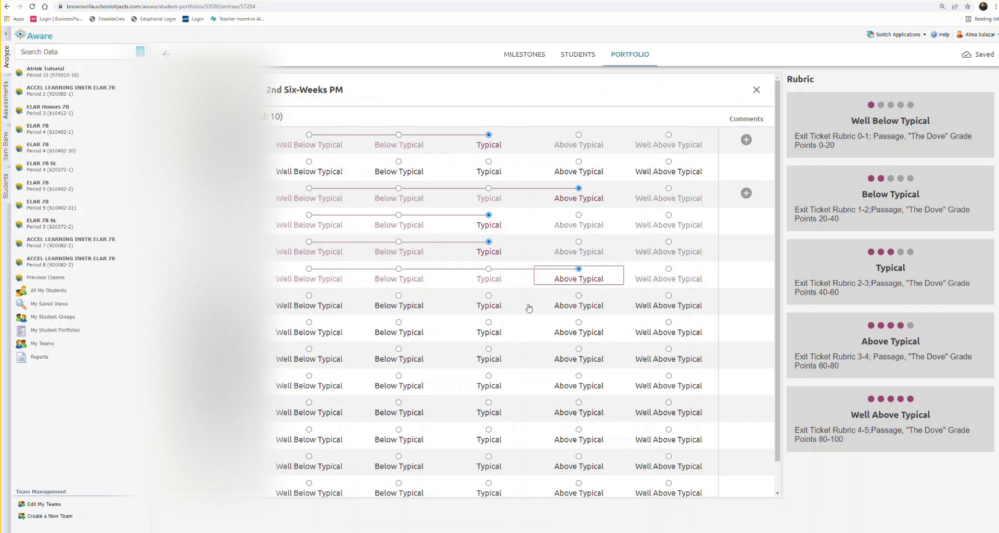
- Rate the ninth student Above Typical, the eleventh Well Above Typical, and the thirteenth and fifteenth Typical
click(576, 356)
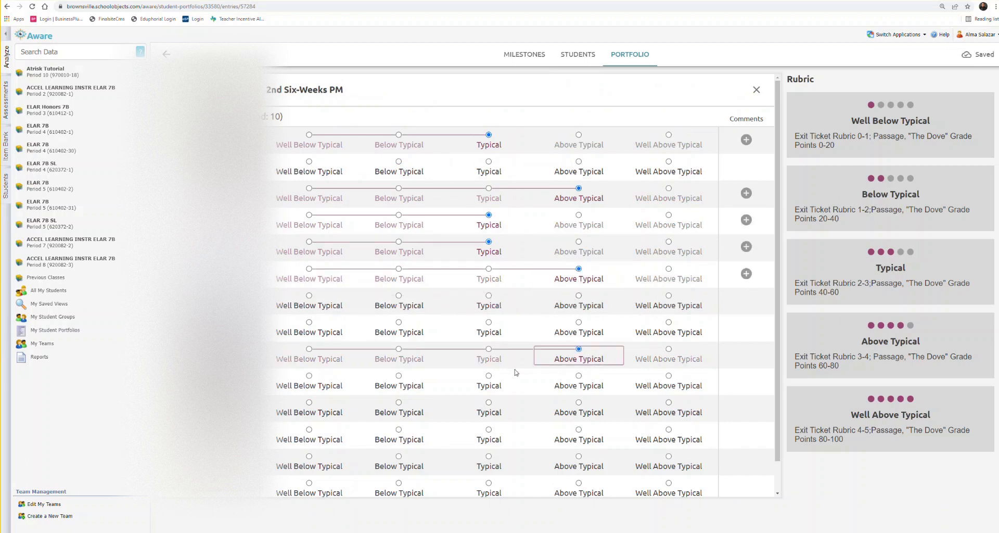
click(492, 379)
click(669, 411)
scroll(576, 433, down, 1)
click(488, 425)
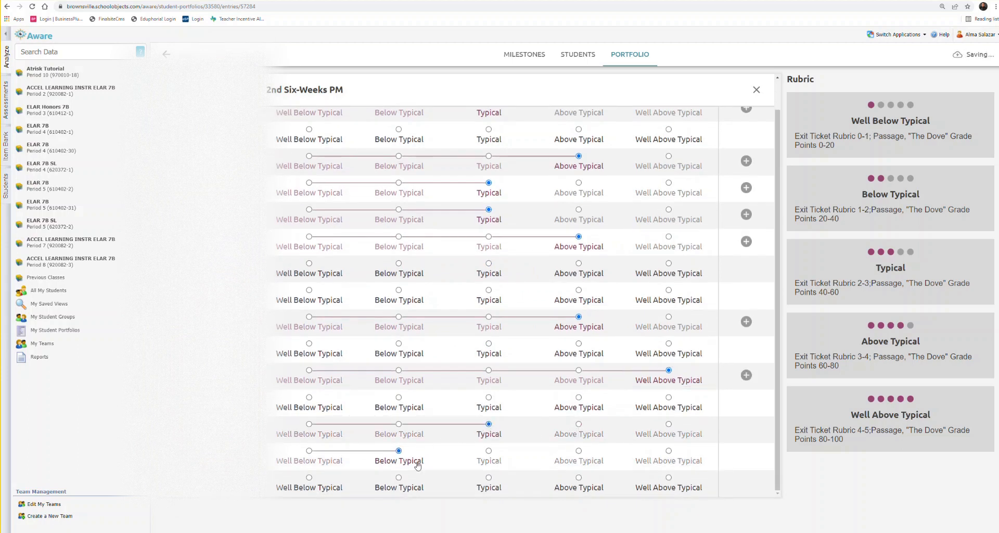
click(489, 483)
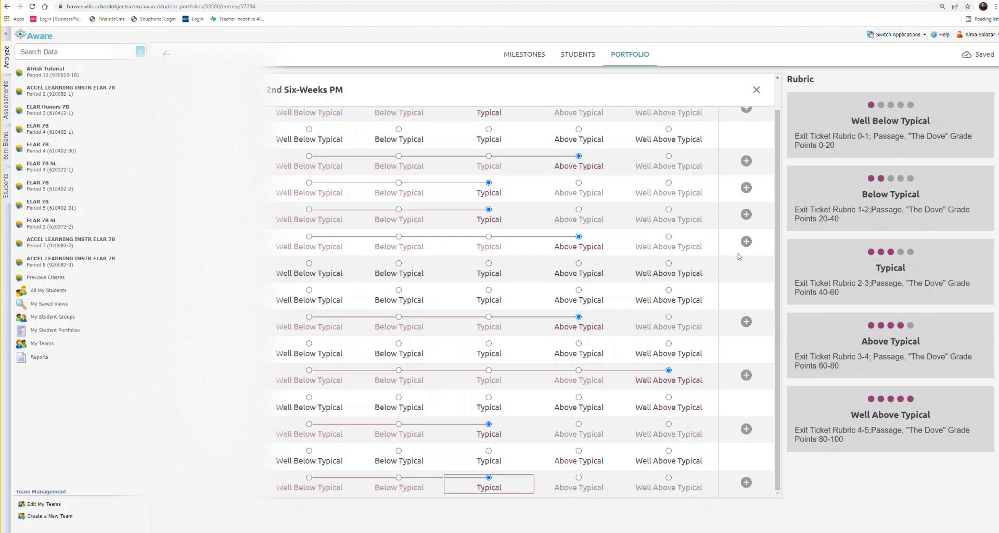
- Rate the second, seventh, twelfth and fourteenth students Above Typical, and the eighth and tenth Typical
click(579, 264)
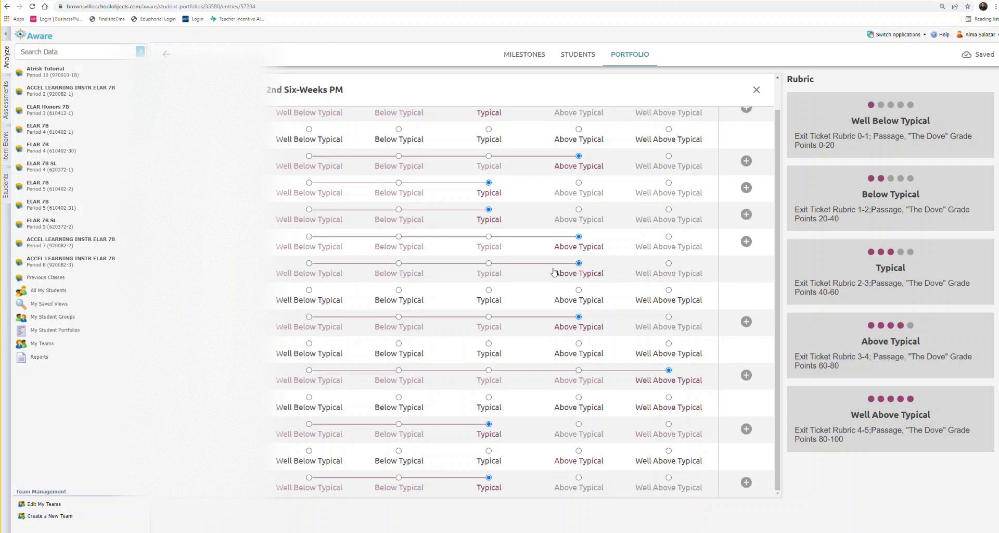
click(489, 291)
click(489, 350)
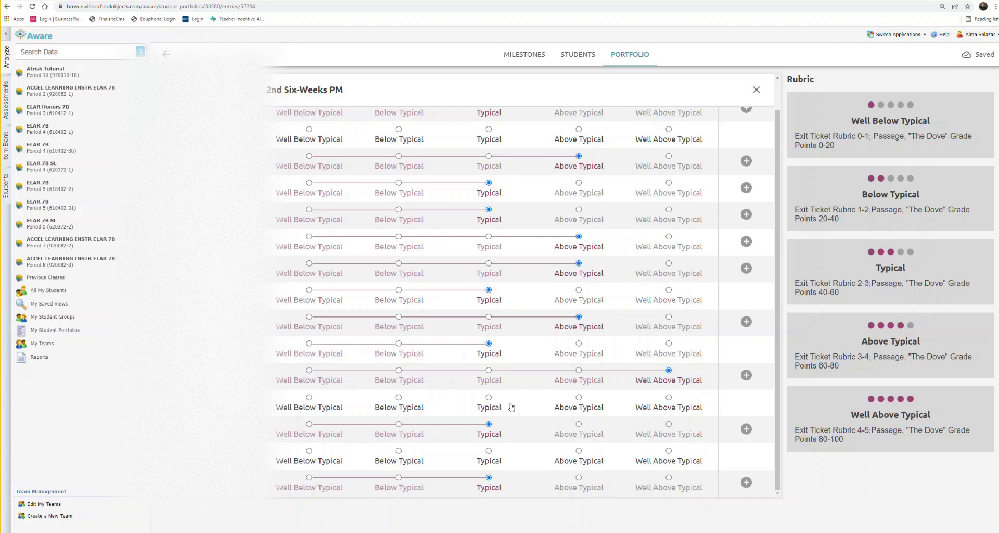
click(580, 408)
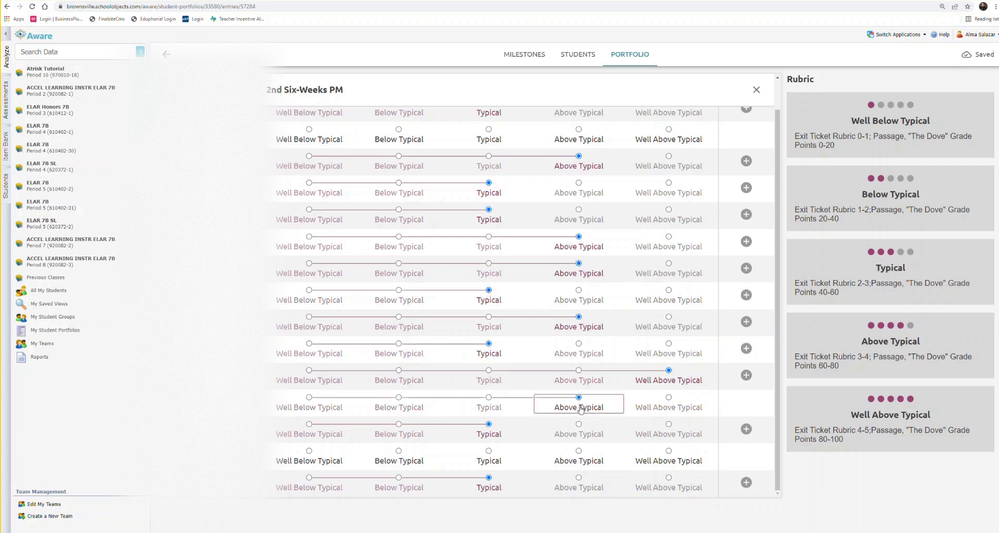
click(581, 457)
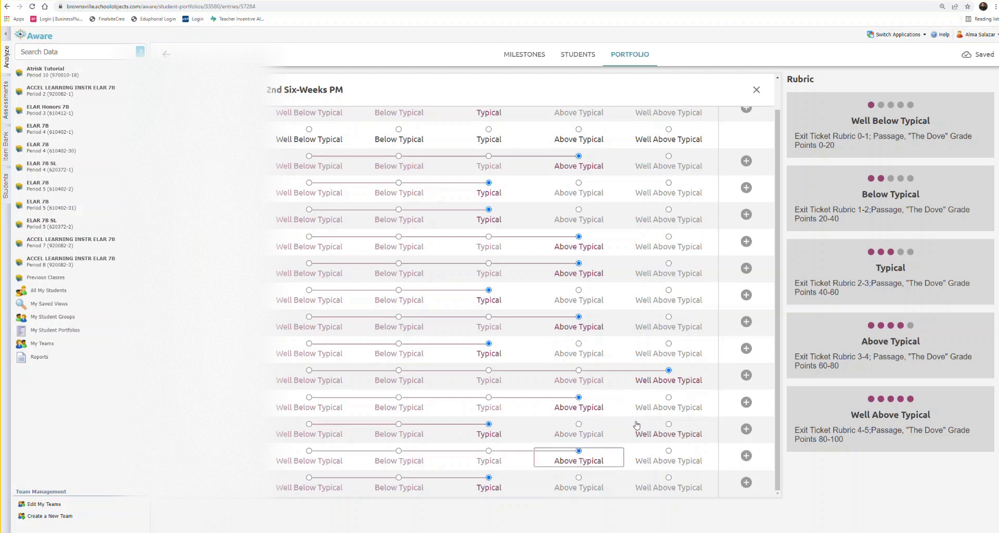
scroll(588, 163, up, 2)
click(579, 162)
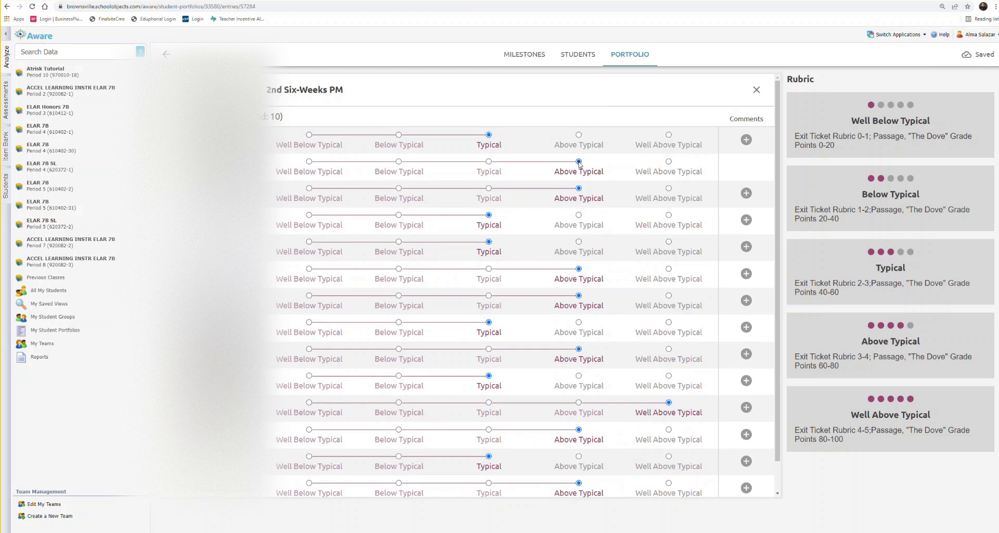
scroll(579, 163, down, 2)
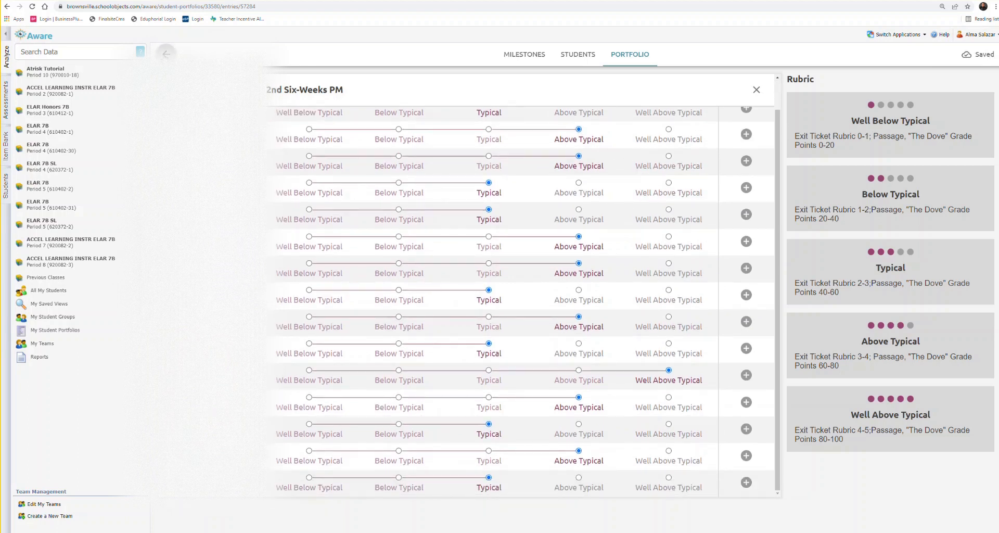
- Return to the portfolio list, reopen Mr. Science SLO Portfolio and display its table of student ratings by milestone
click(165, 54)
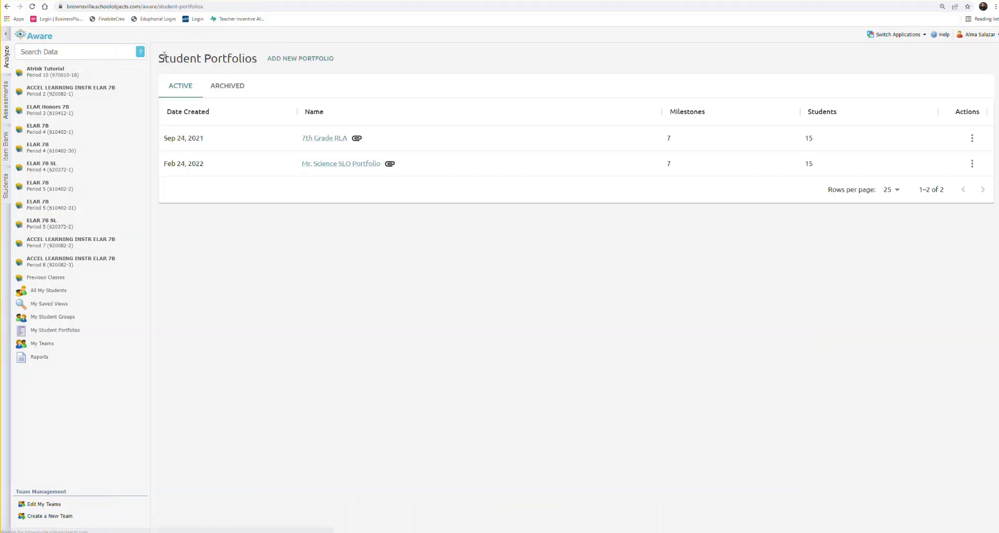
click(335, 163)
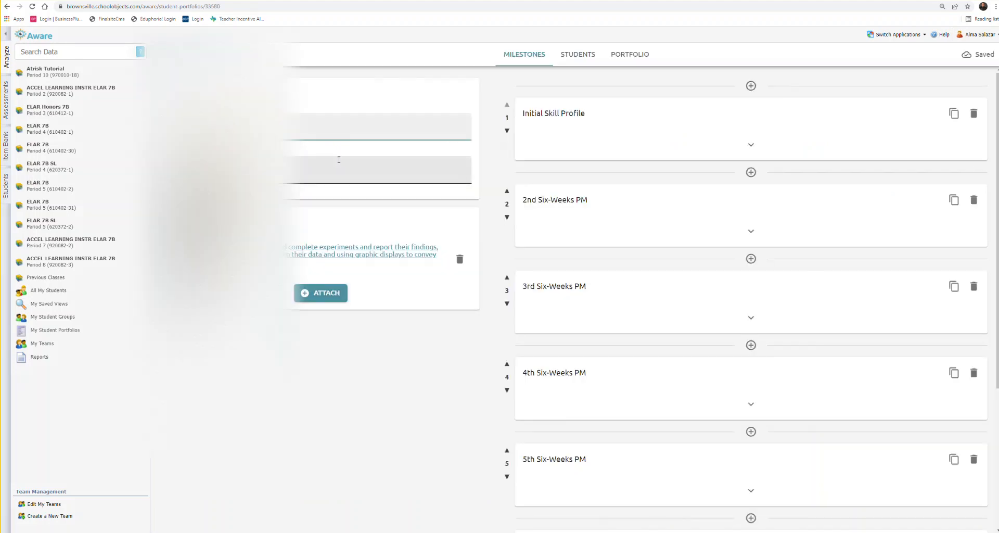
click(634, 59)
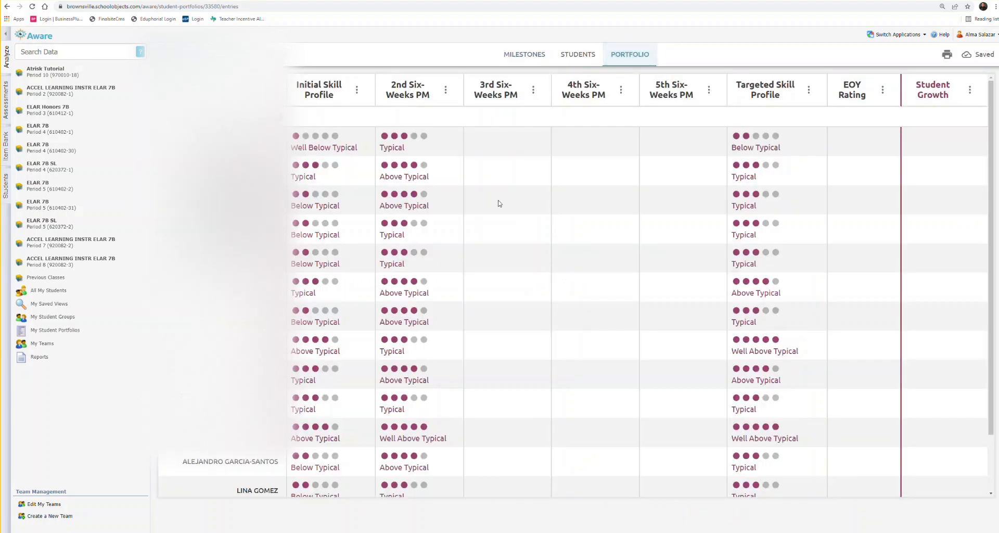